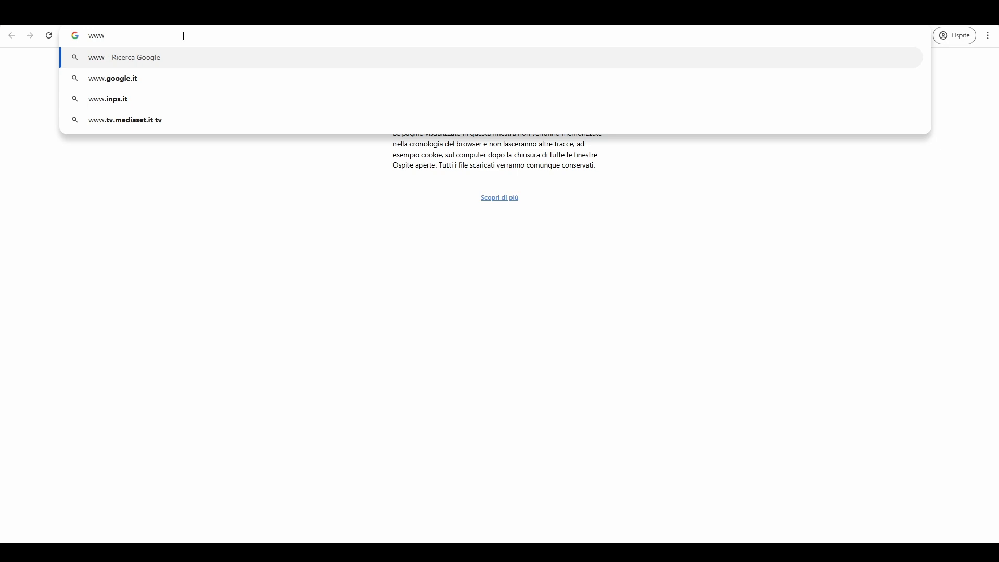
pyautogui.write('rip')
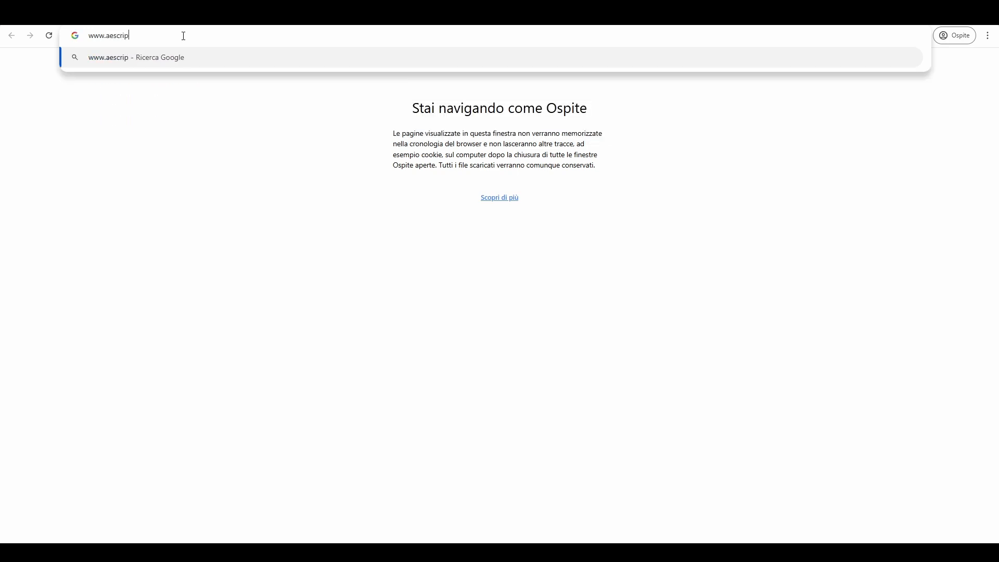
pyautogui.write('ts.com')
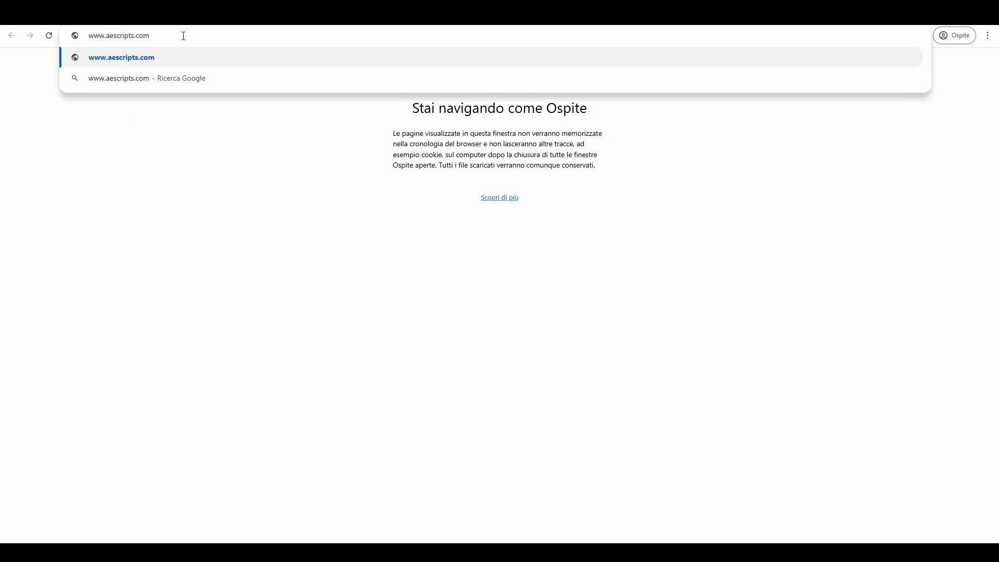
pyautogui.write('/tracery')
pyautogui.press('Return')
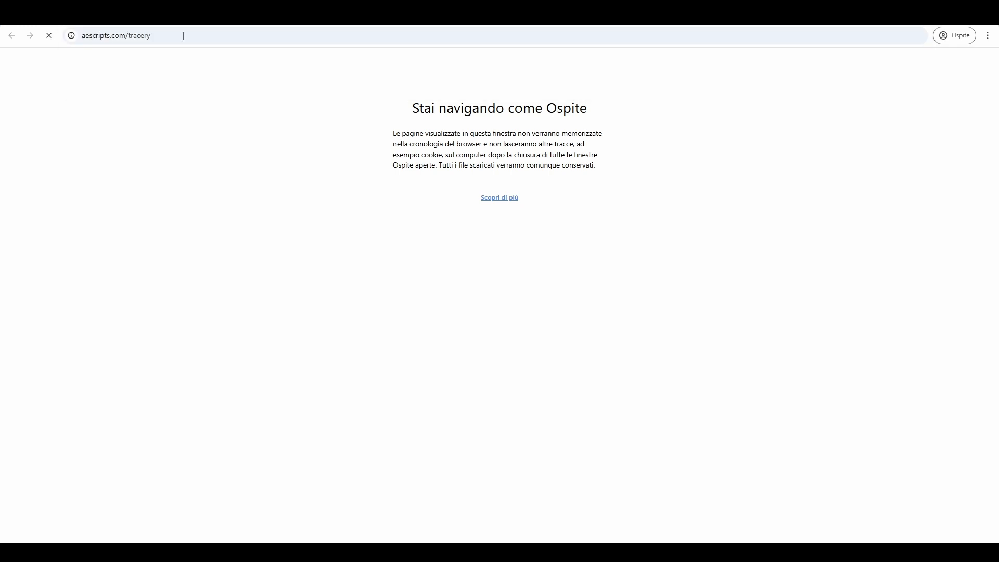
# - Look through the Tracery product page's description, including the key features, parameters and intended audience
pyautogui.scroll(-8, 166, 228)
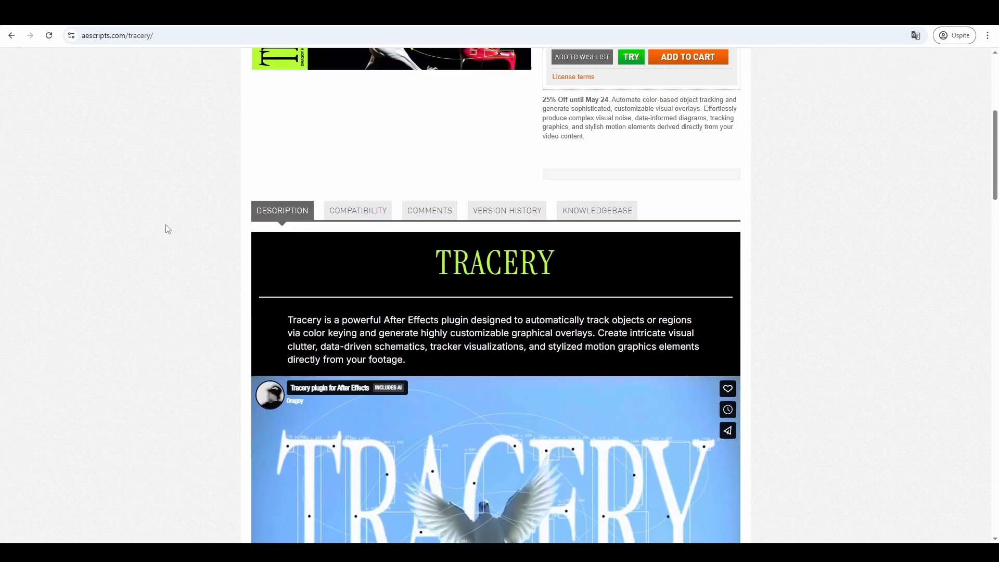
pyautogui.scroll(-15, 168, 229)
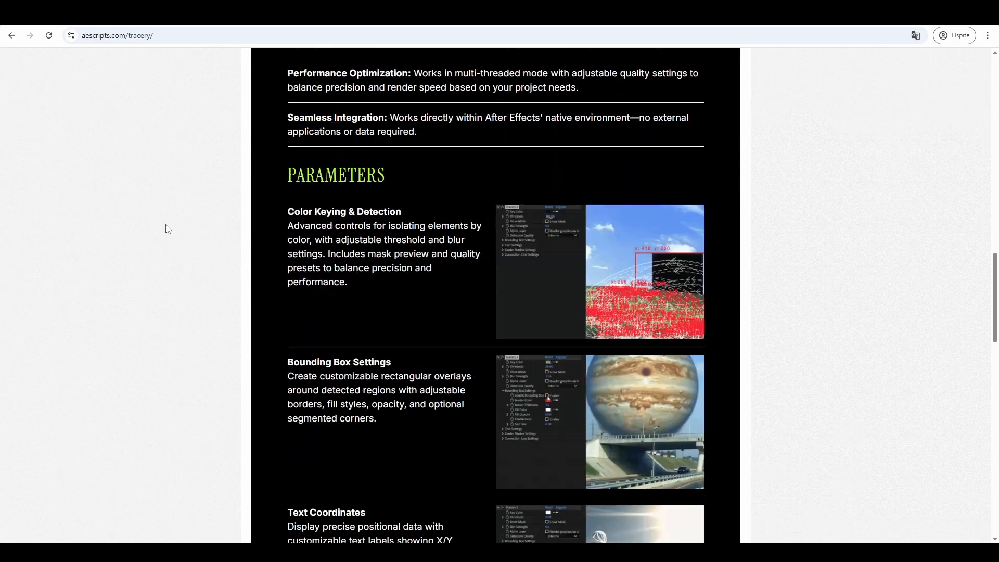
pyautogui.scroll(-10, 167, 229)
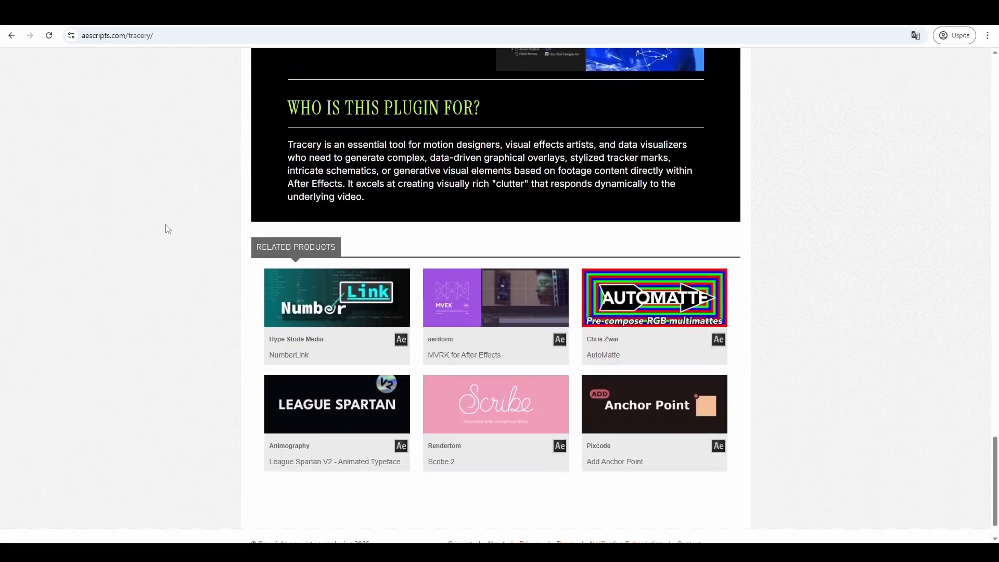
pyautogui.scroll(14, 167, 229)
pyautogui.scroll(12, 166, 228)
pyautogui.scroll(-3, 166, 227)
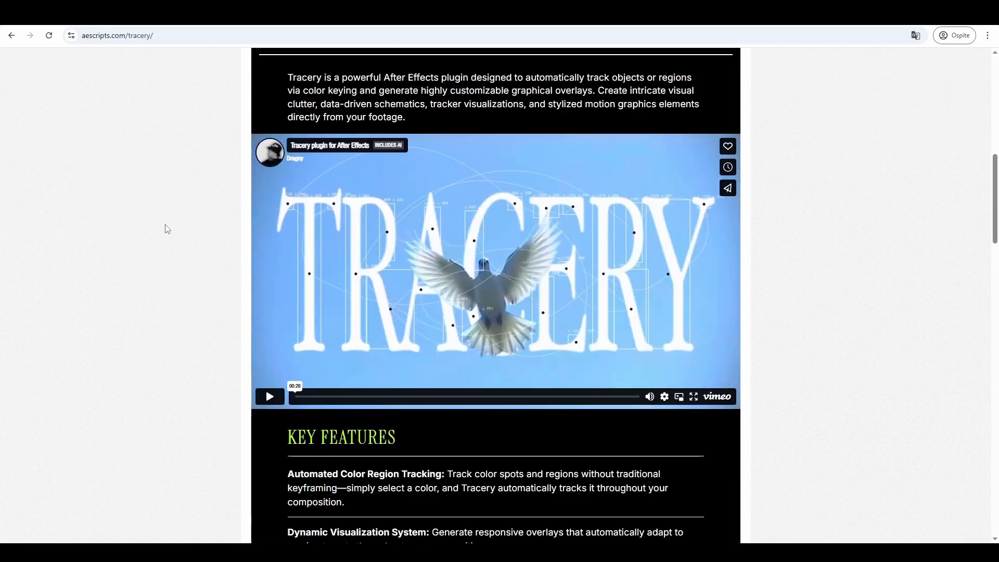
# - Check the After Effects versions the Tracery plugin is compatible with and its version history
pyautogui.scroll(6, 165, 227)
pyautogui.click(358, 332)
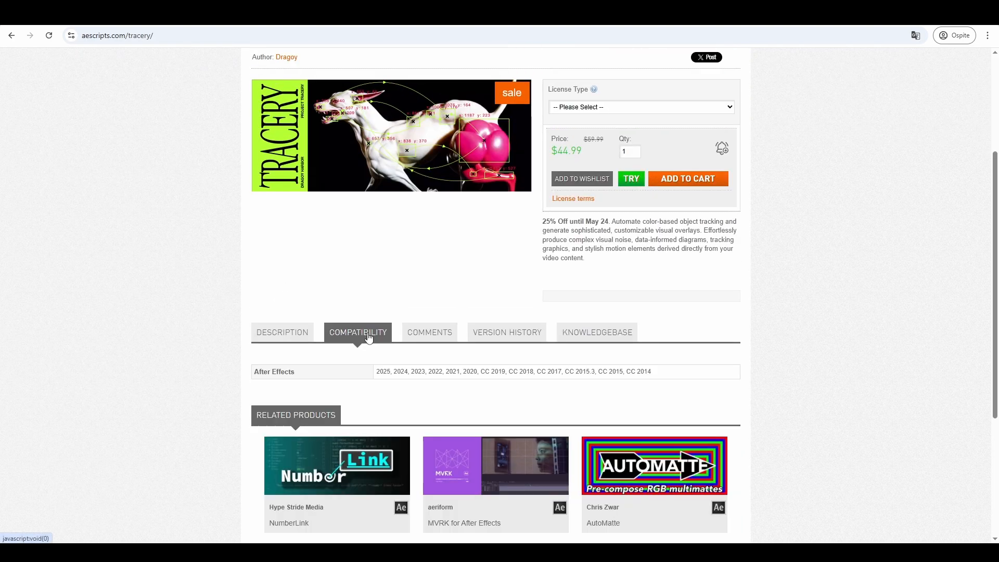
pyautogui.moveTo(377, 372); pyautogui.dragTo(665, 375)
pyautogui.click(654, 377)
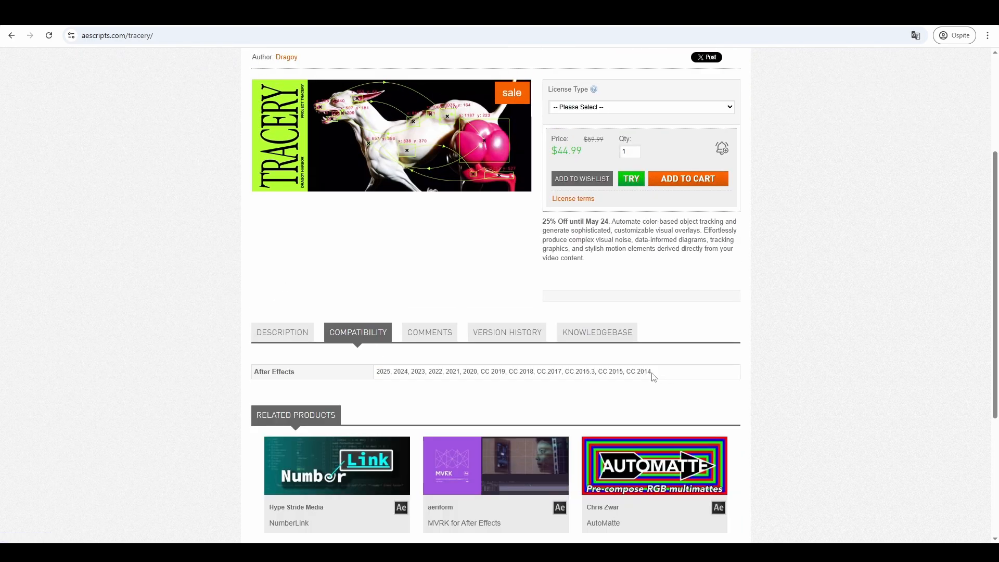
pyautogui.click(507, 334)
pyautogui.moveTo(276, 388); pyautogui.dragTo(341, 379)
pyautogui.click(396, 396)
# - Choose the Single User License for Tracery and add the plugin to the cart
pyautogui.scroll(1, 378, 365)
pyautogui.scroll(3, 378, 364)
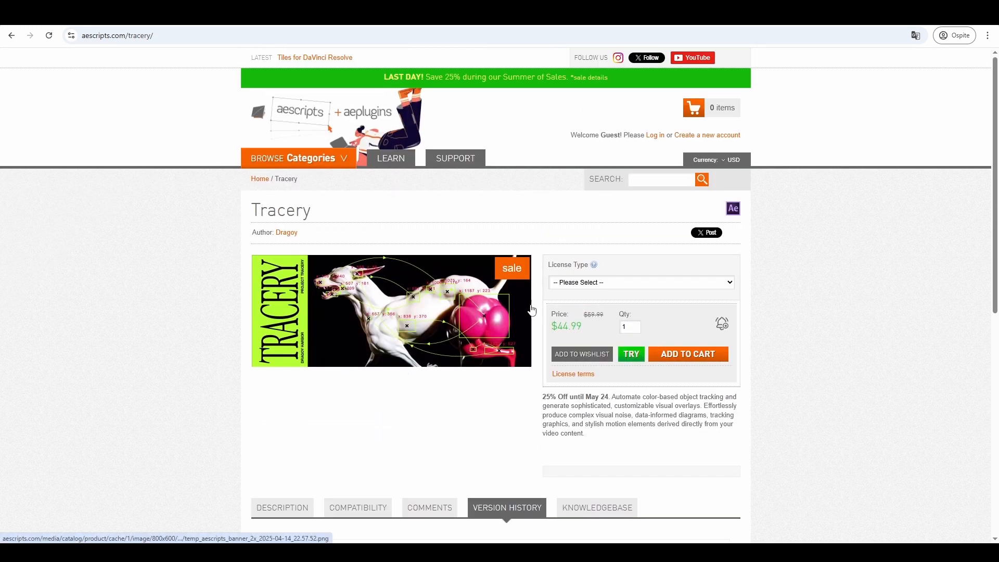
pyautogui.click(641, 283)
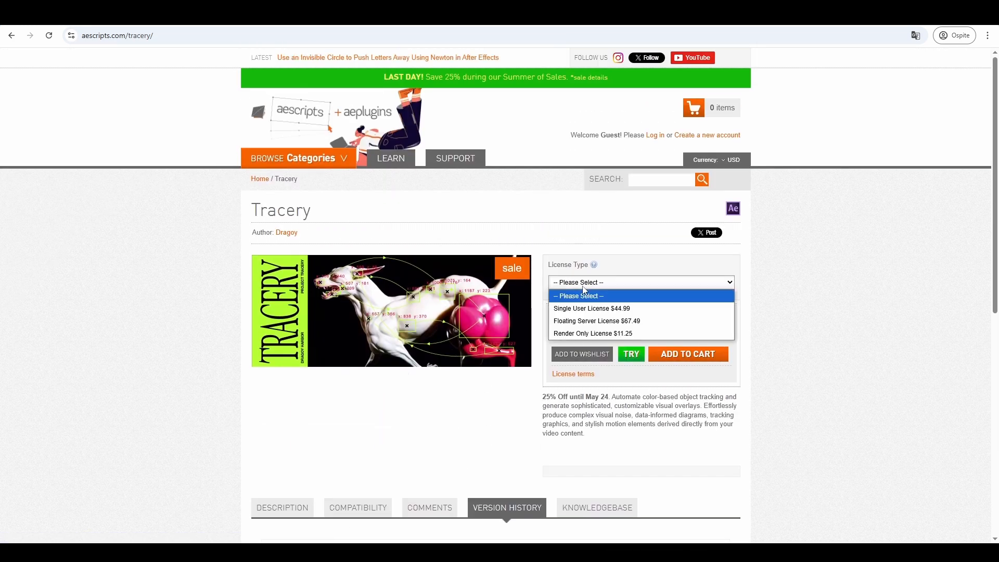
pyautogui.click(632, 308)
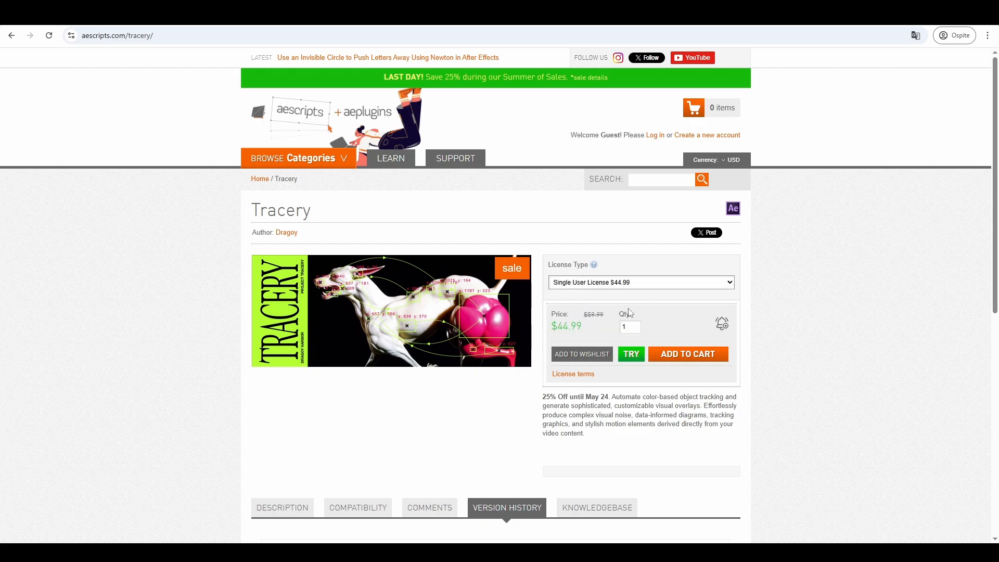
pyautogui.click(715, 352)
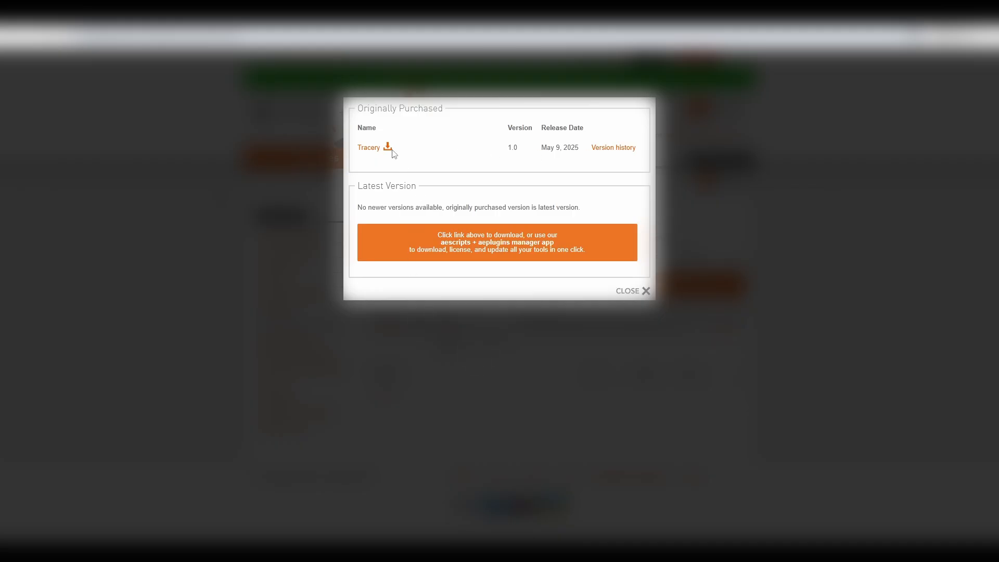
# - Download the purchased Tracery plugin and extract the tracery_v1.0 archive into its current folder in File Explorer
pyautogui.click(373, 149)
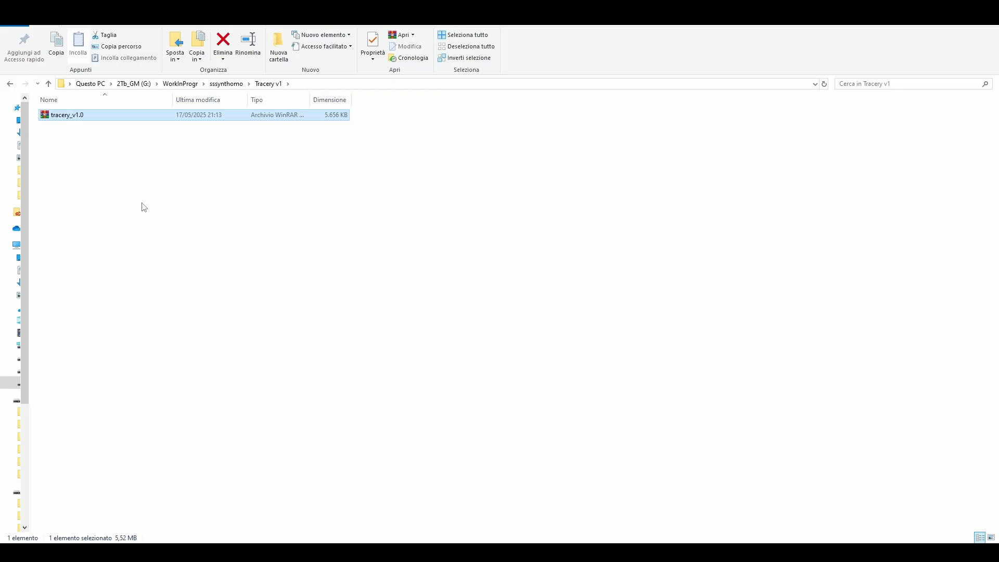
pyautogui.rightClick(83, 119)
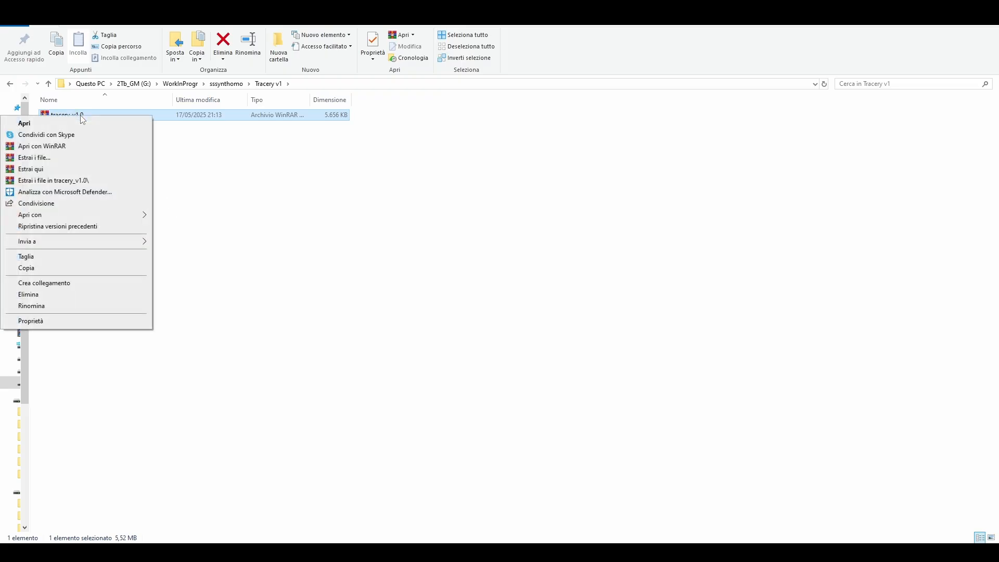
pyautogui.click(84, 171)
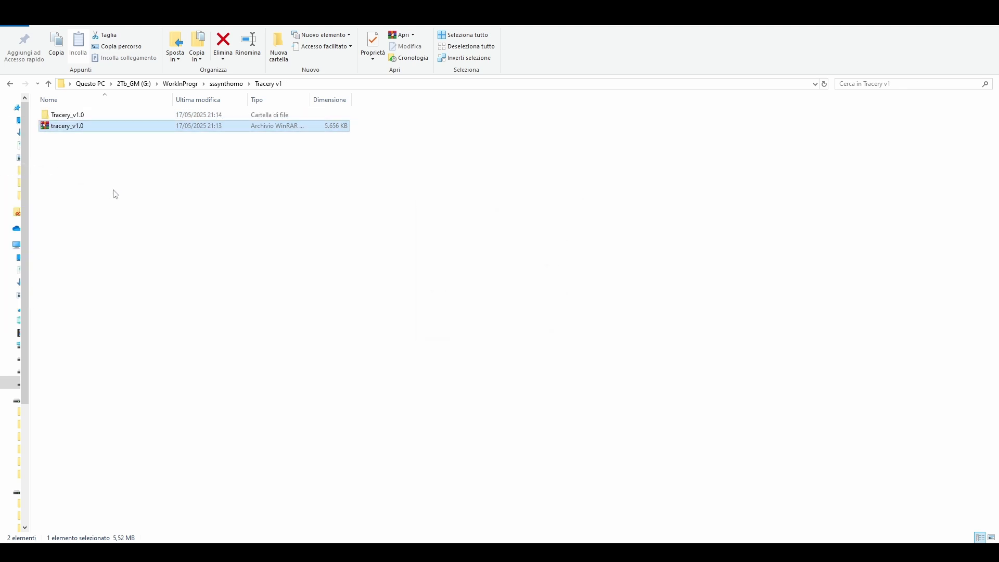
# - Read the manual installation instructions in the Tracery_Installation text file of the extracted Tracery_v1.0 folder, then close the file
pyautogui.doubleClick(66, 114)
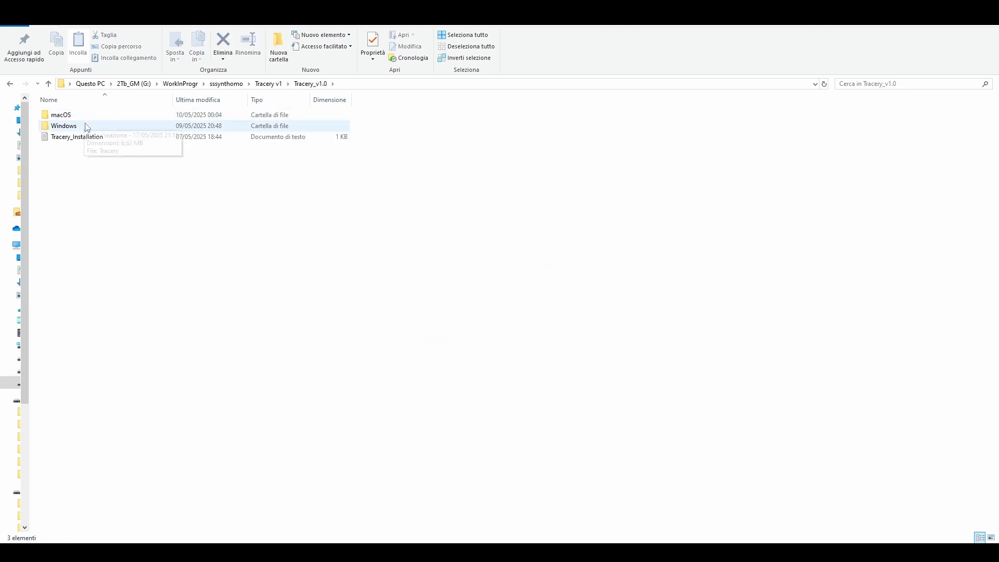
pyautogui.doubleClick(77, 138)
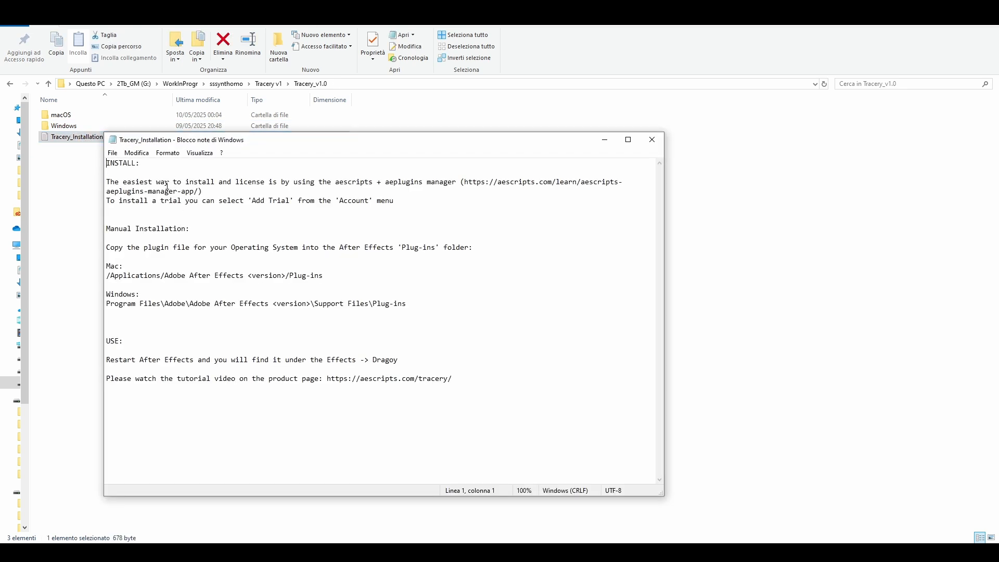
pyautogui.moveTo(108, 247); pyautogui.dragTo(327, 268)
pyautogui.click(330, 275)
pyautogui.moveTo(408, 304); pyautogui.dragTo(319, 303)
pyautogui.click(394, 310)
pyautogui.click(652, 140)
# - Copy the Tracery plugin file from the Windows subfolder of Tracery_v1.0
pyautogui.press('Up')
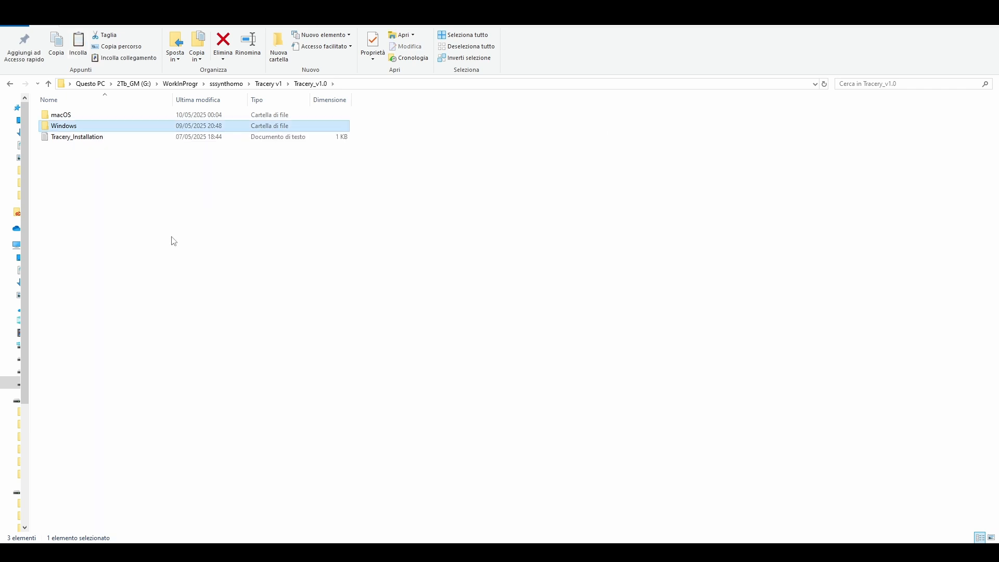
pyautogui.doubleClick(79, 129)
pyautogui.rightClick(69, 117)
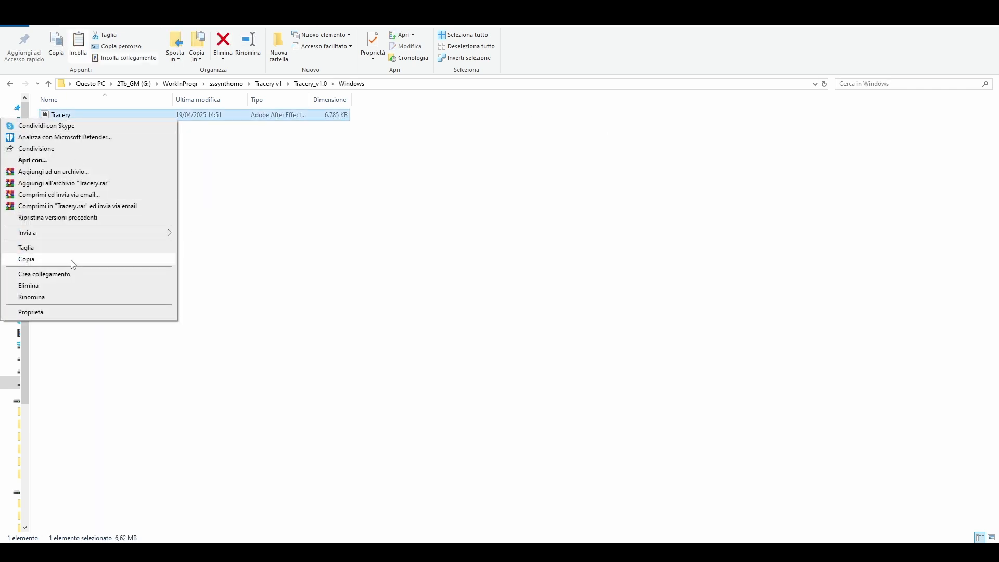
pyautogui.click(71, 261)
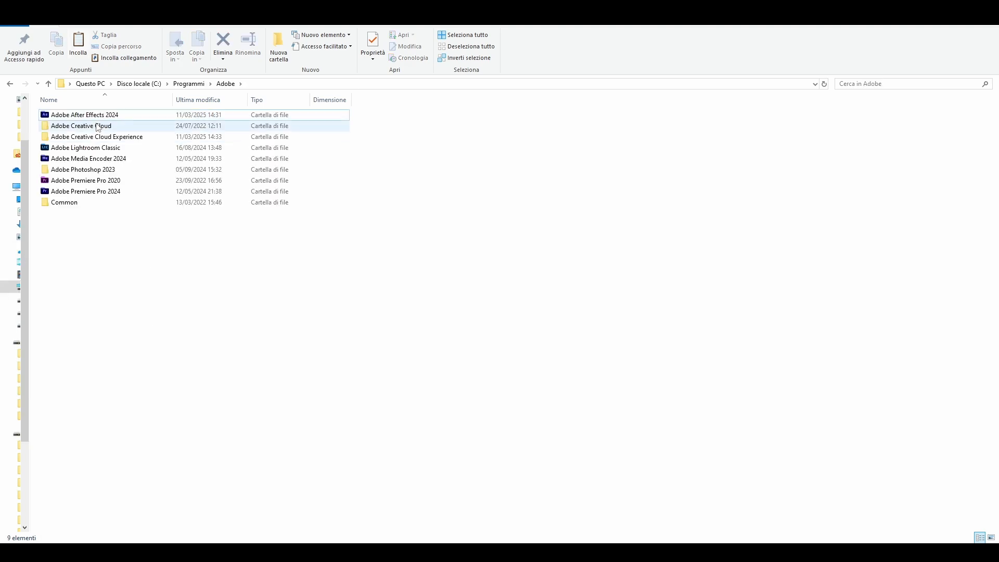
# - Paste the copied plugin file into the Effects folder under Adobe After Effects 2024, Support Files, Plug-ins
pyautogui.rightClick(105, 114)
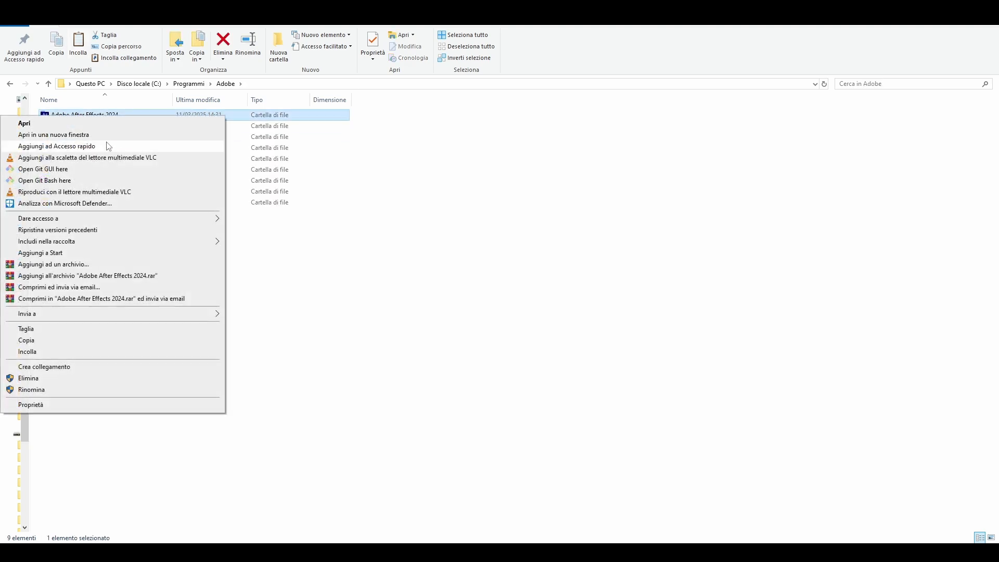
pyautogui.click(110, 140)
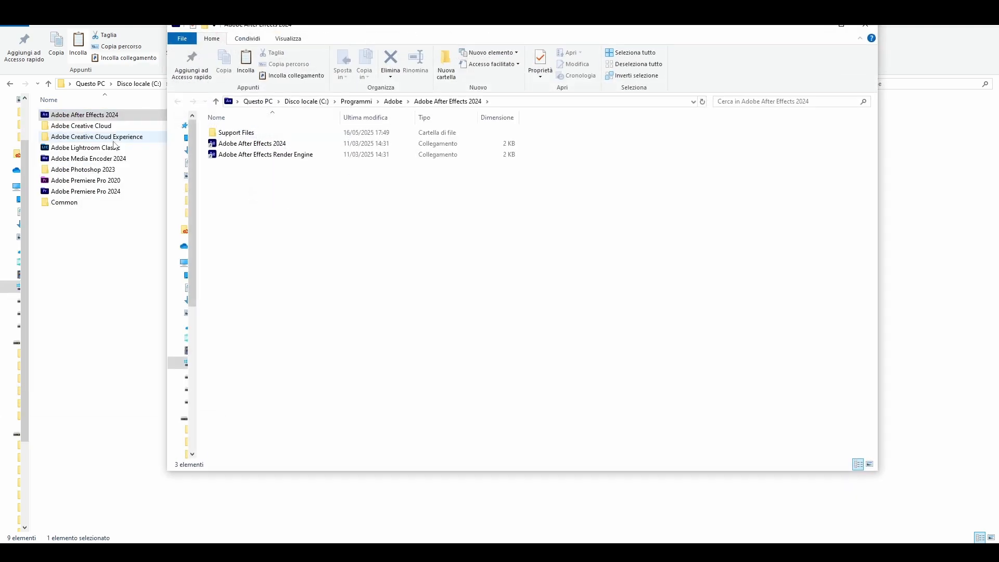
pyautogui.doubleClick(276, 133)
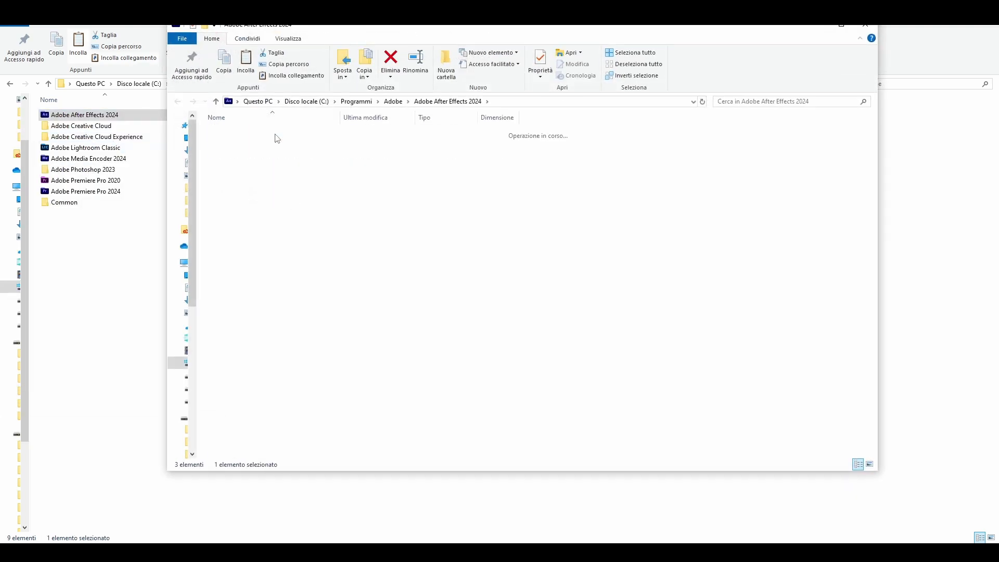
pyautogui.doubleClick(255, 345)
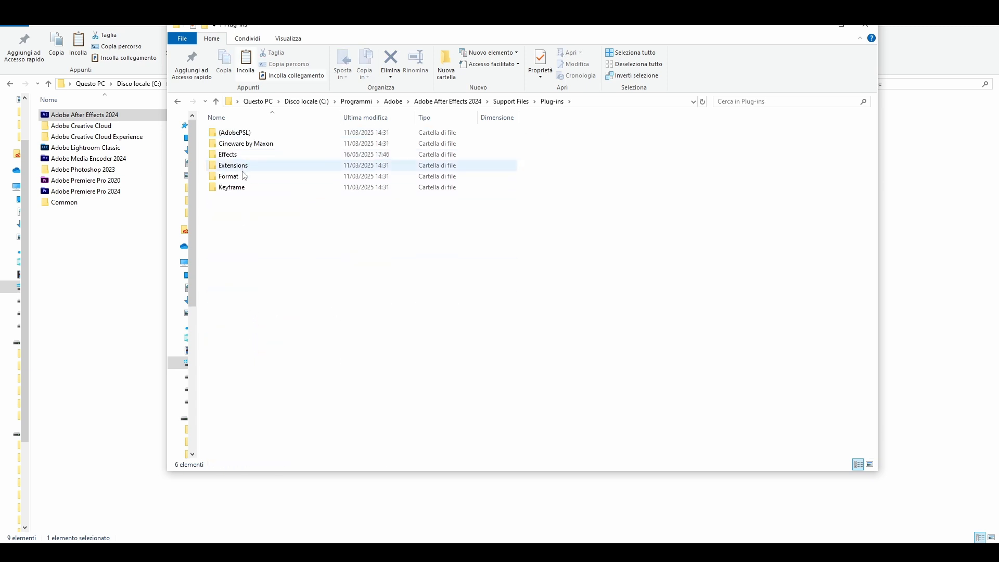
pyautogui.doubleClick(232, 154)
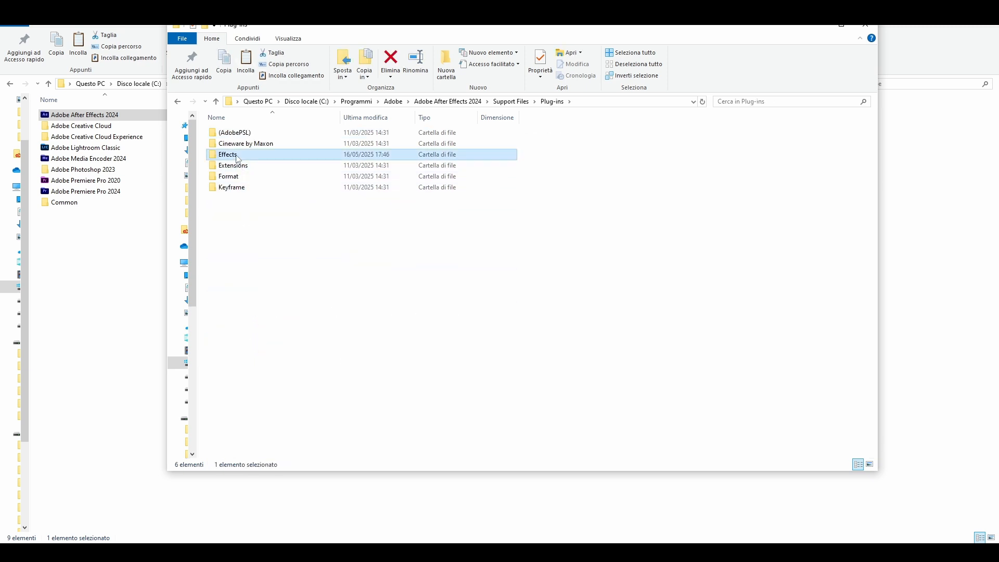
pyautogui.rightClick(581, 258)
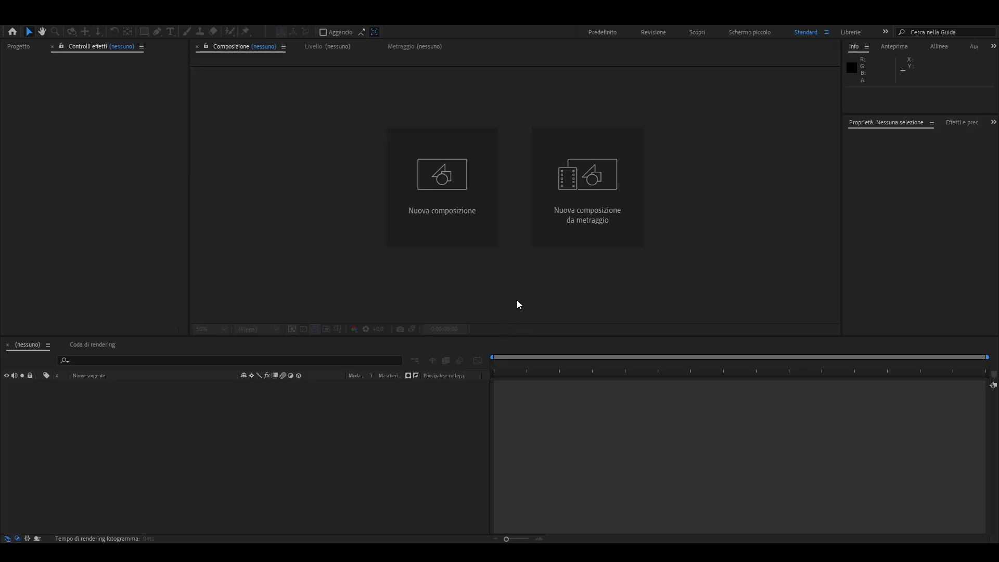
# - Create a new 1920x1080 composition at 30 fps in After Effects, keeping the name Composizione 1
pyautogui.click(464, 214)
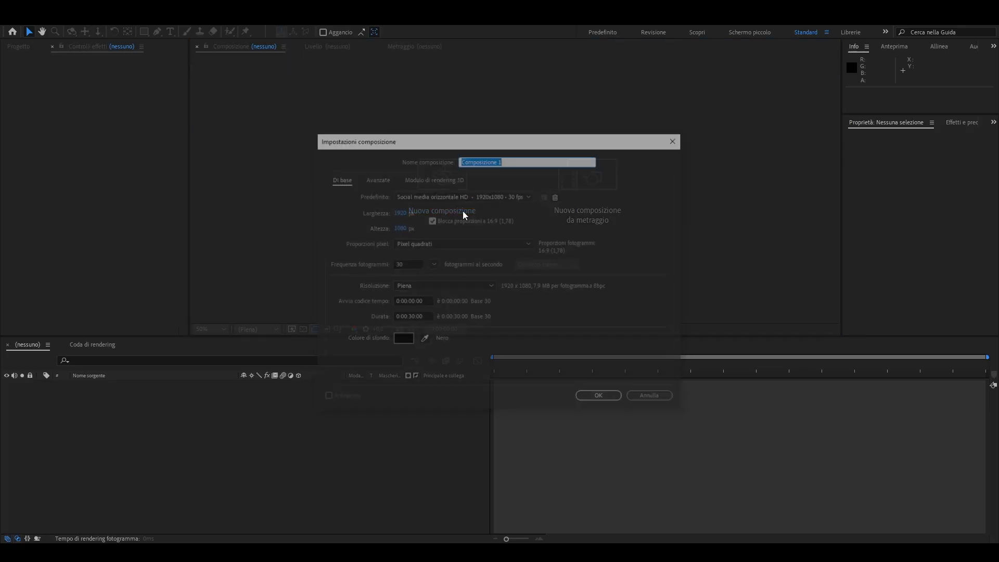
pyautogui.click(602, 399)
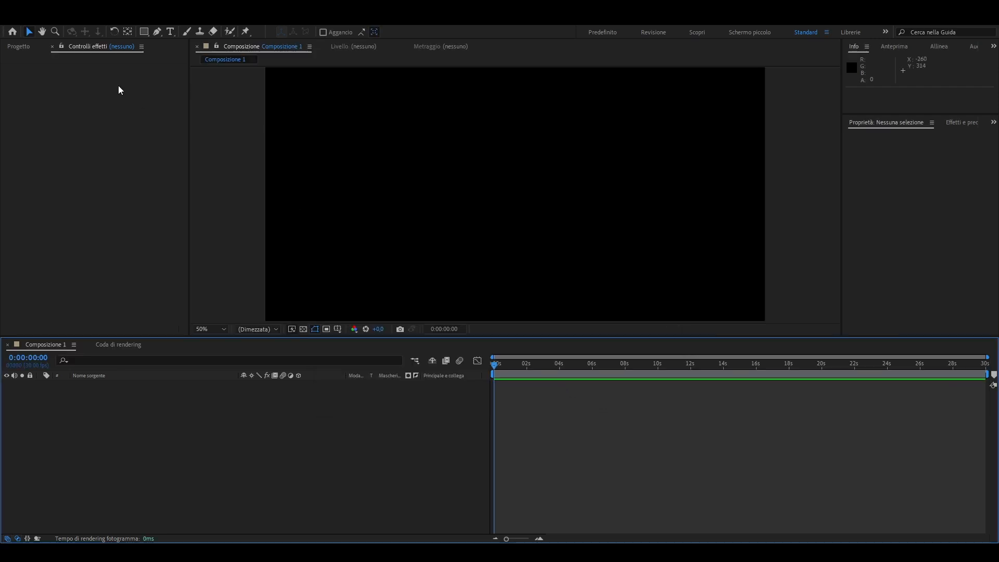
# - Import the footage file sssynthomo_tracery.mp4 and place it in the composition's timeline
pyautogui.click(18, 26)
pyautogui.moveTo(171, 160)
pyautogui.click(239, 167)
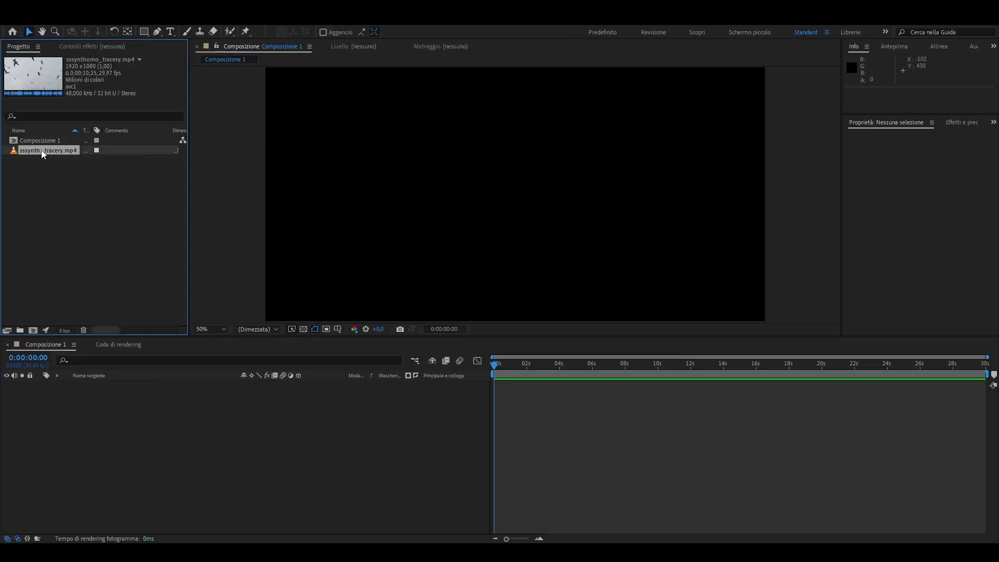
pyautogui.moveTo(42, 154); pyautogui.dragTo(554, 371)
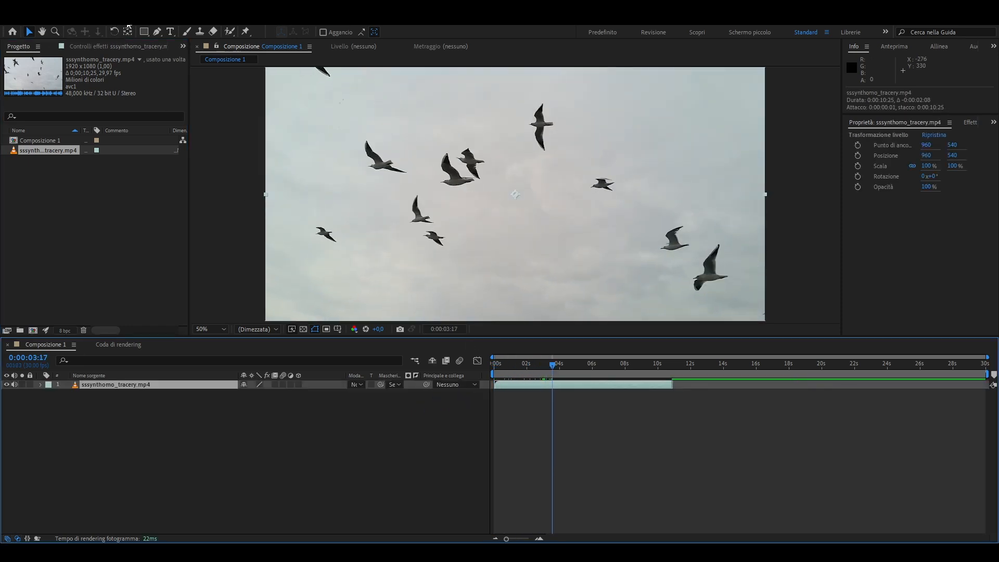
# - Apply Dragoy's Tracery effect to the bird footage layer and check the plugin's registration
pyautogui.click(129, 26)
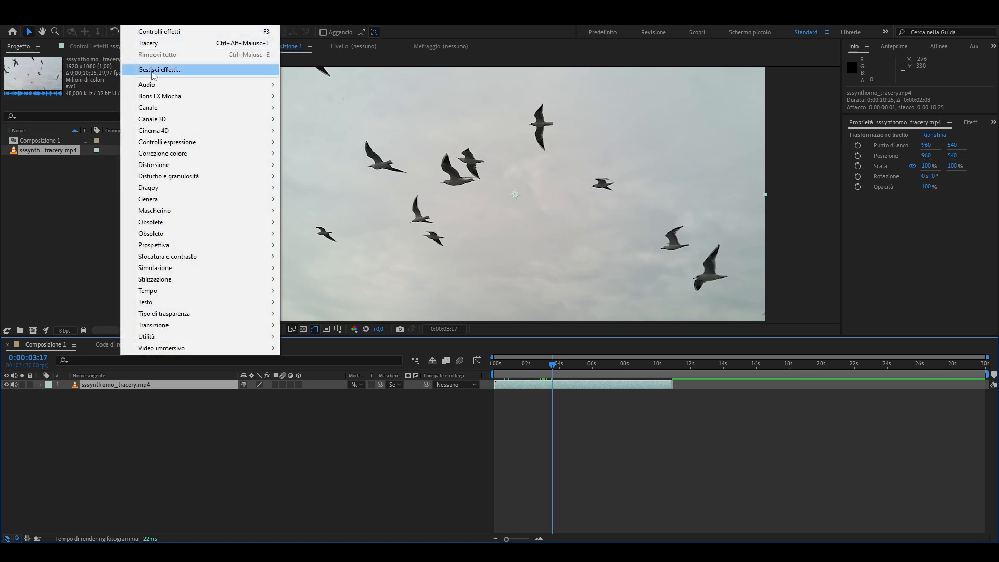
pyautogui.moveTo(170, 146)
pyautogui.moveTo(240, 188)
pyautogui.click(298, 190)
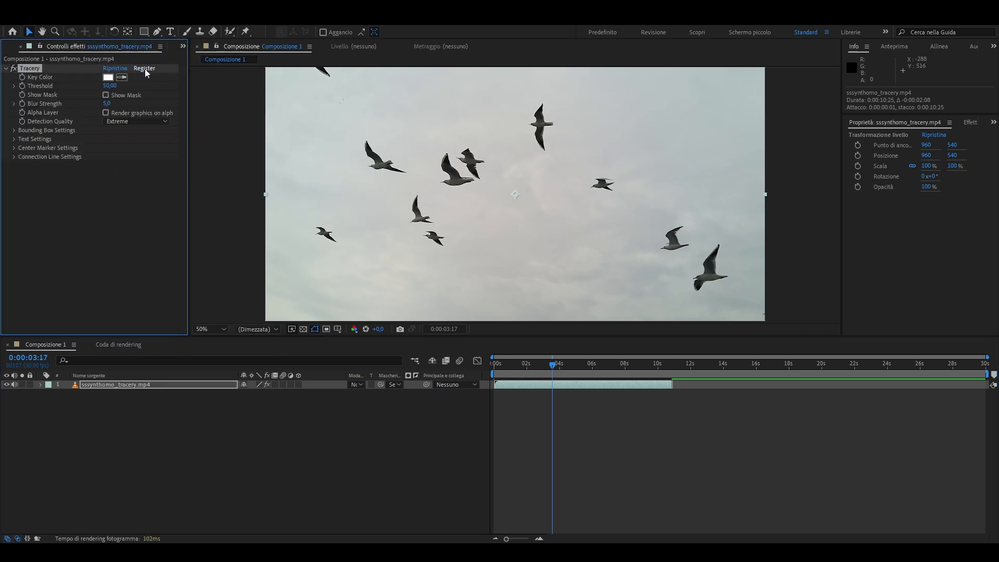
pyautogui.click(144, 69)
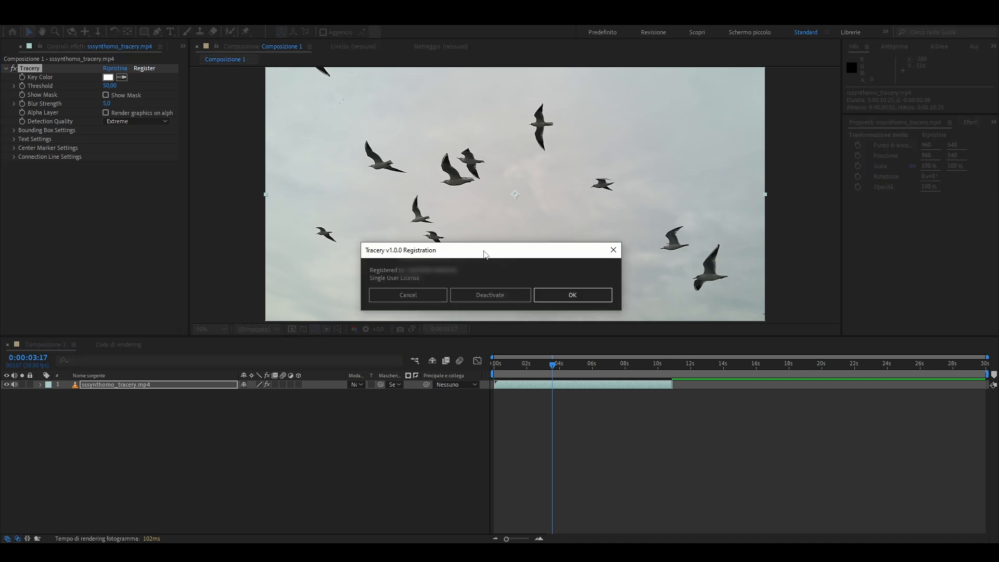
pyautogui.click(575, 295)
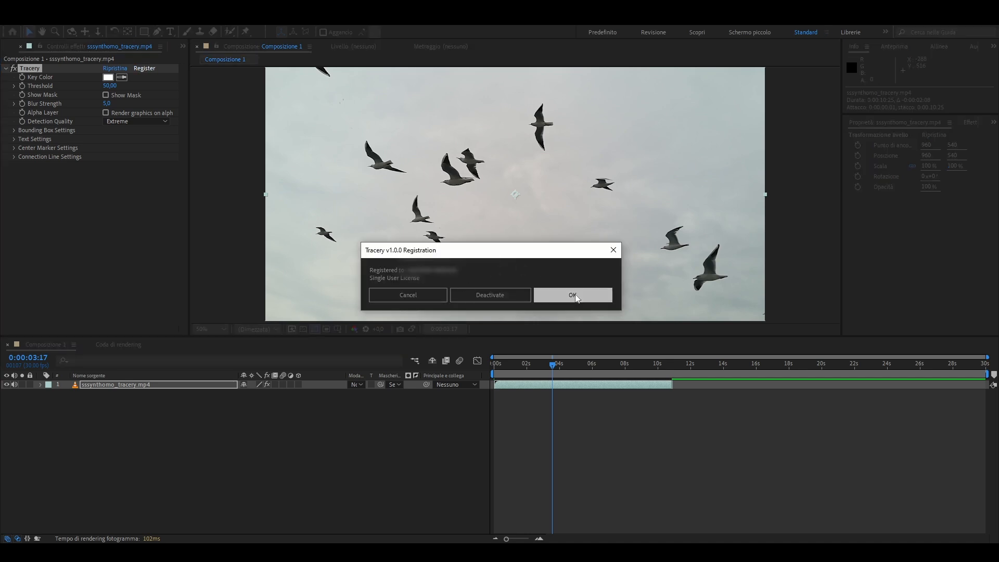
# - Sample Tracery's Key Color from a dark bird near two seconds into the footage, and play back the tracking
pyautogui.moveTo(513, 365); pyautogui.dragTo(528, 364)
pyautogui.click(33, 70)
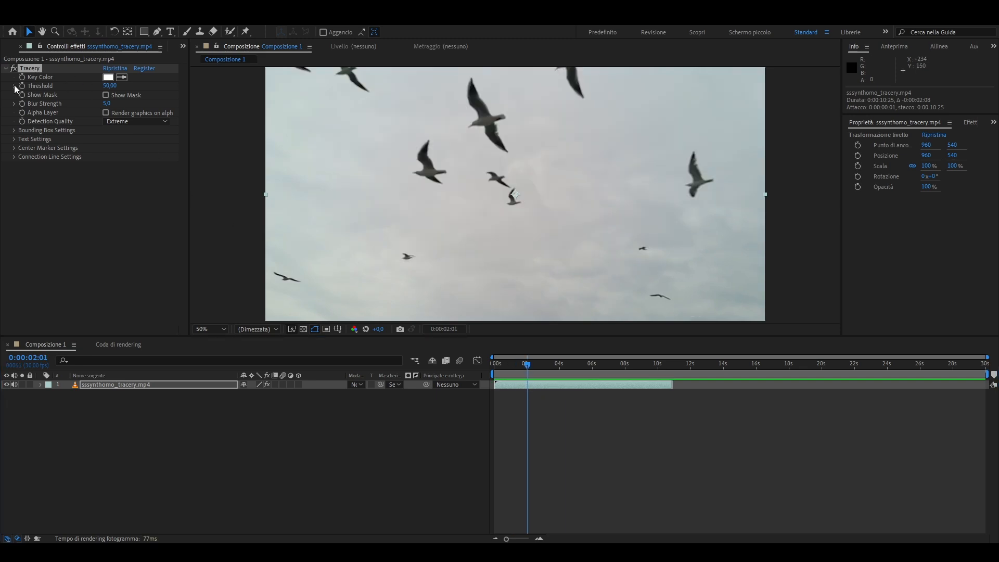
pyautogui.click(122, 77)
pyautogui.click(487, 122)
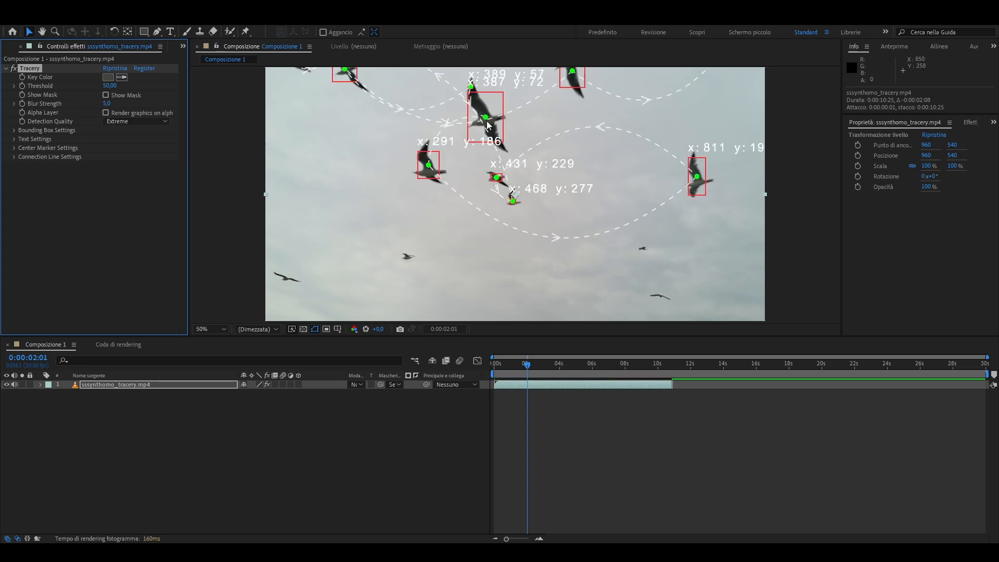
pyautogui.click(510, 367)
pyautogui.press('space')
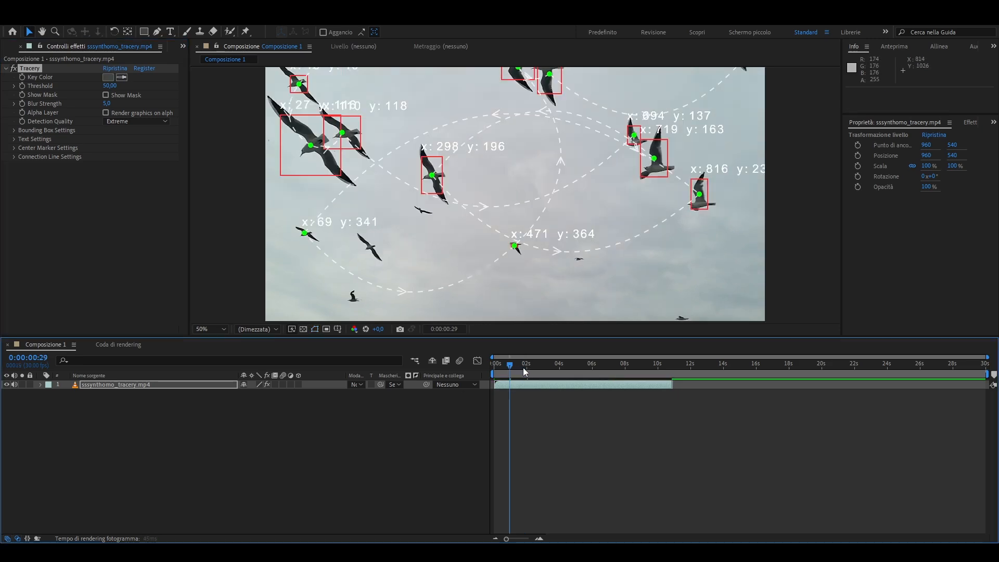
pyautogui.press('space')
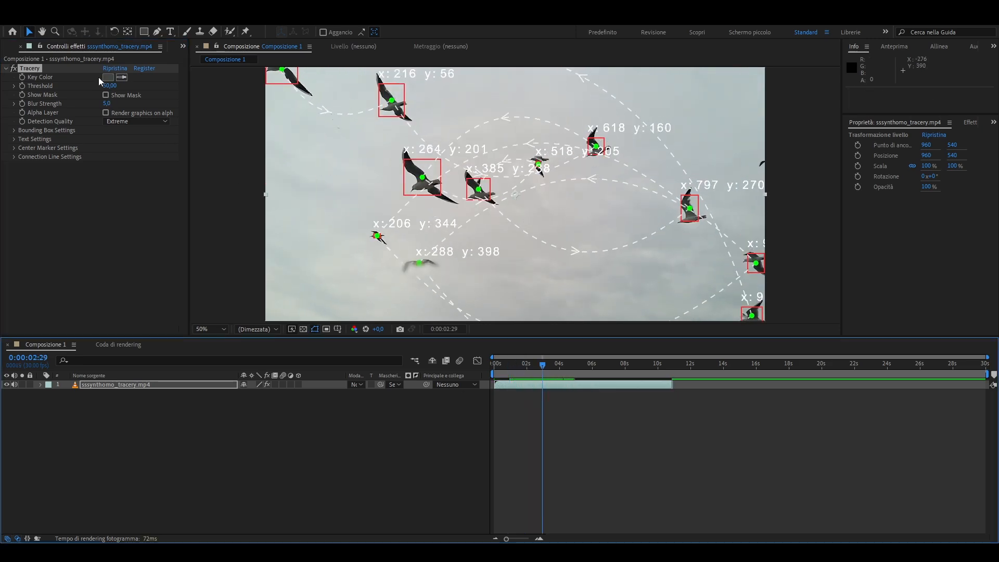
# - Set Tracery's Threshold to 37.08 and Blur Strength to 1.5, and preview the tracking
pyautogui.click(14, 86)
pyautogui.moveTo(98, 100); pyautogui.dragTo(81, 101)
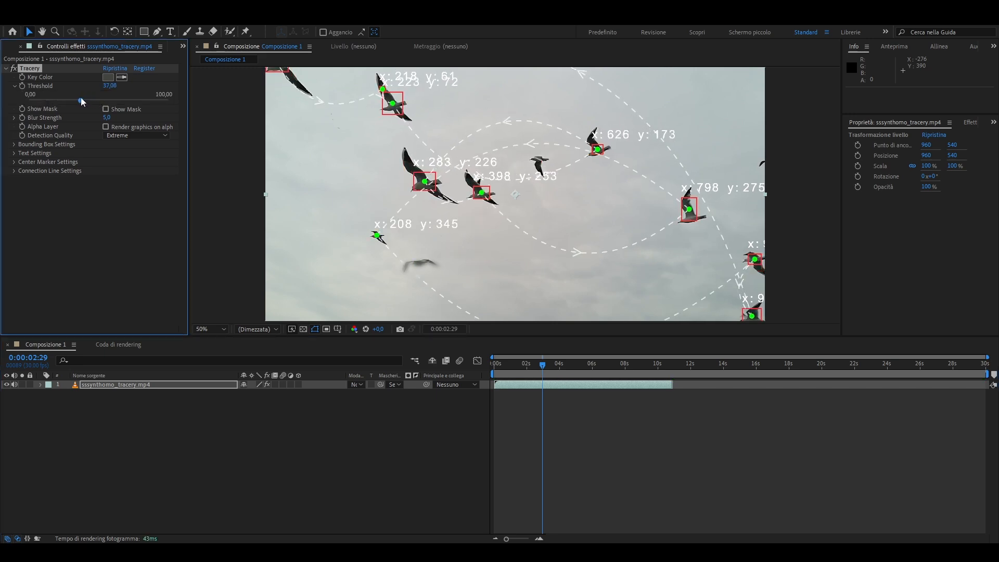
pyautogui.click(15, 118)
pyautogui.moveTo(63, 133); pyautogui.dragTo(40, 132)
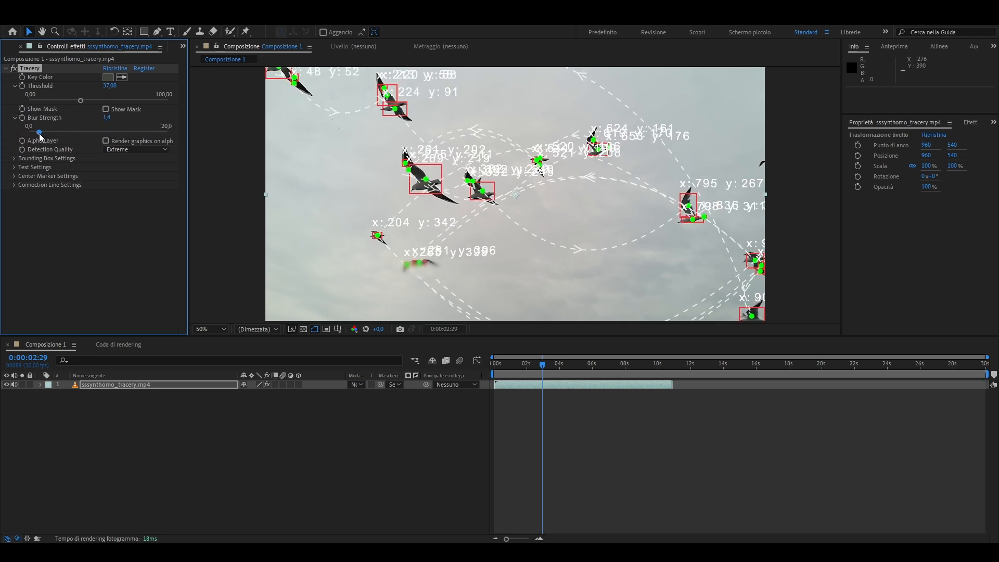
pyautogui.click(521, 364)
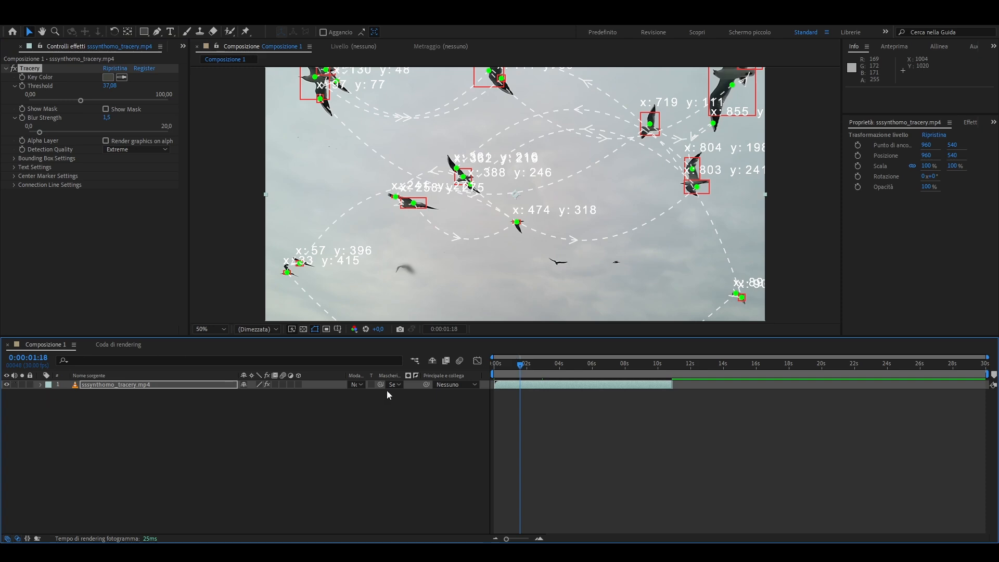
pyautogui.press('space')
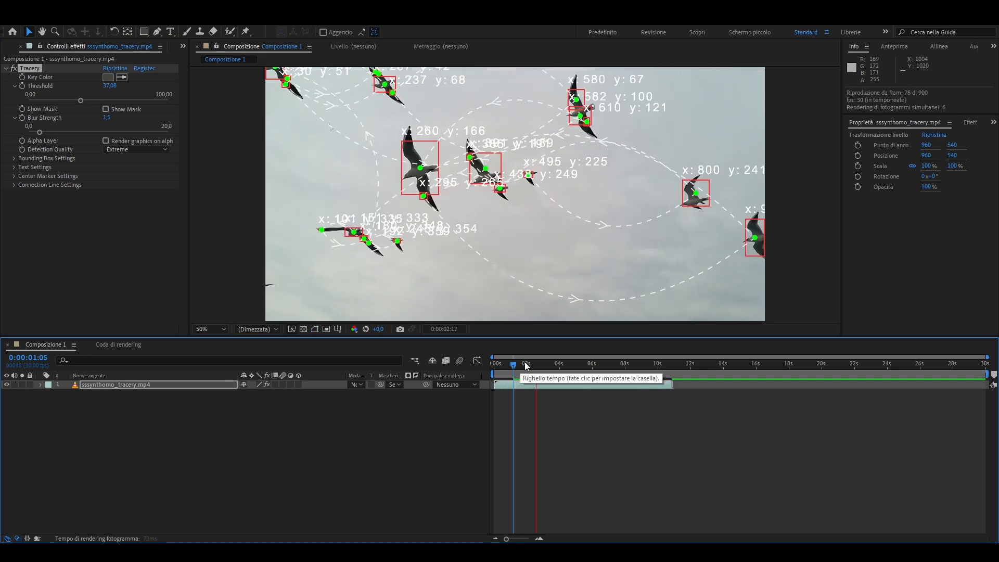
pyautogui.press('space')
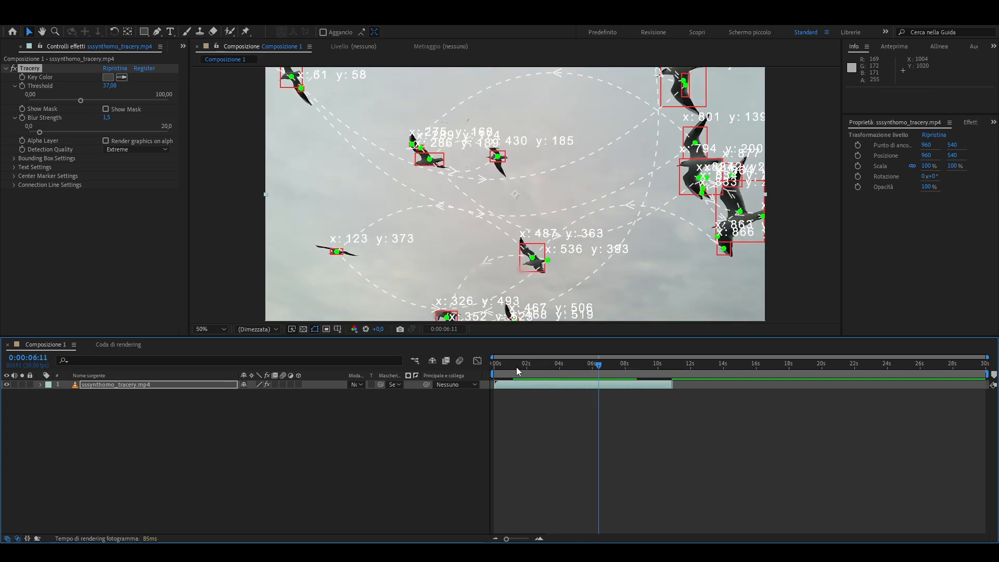
pyautogui.click(517, 367)
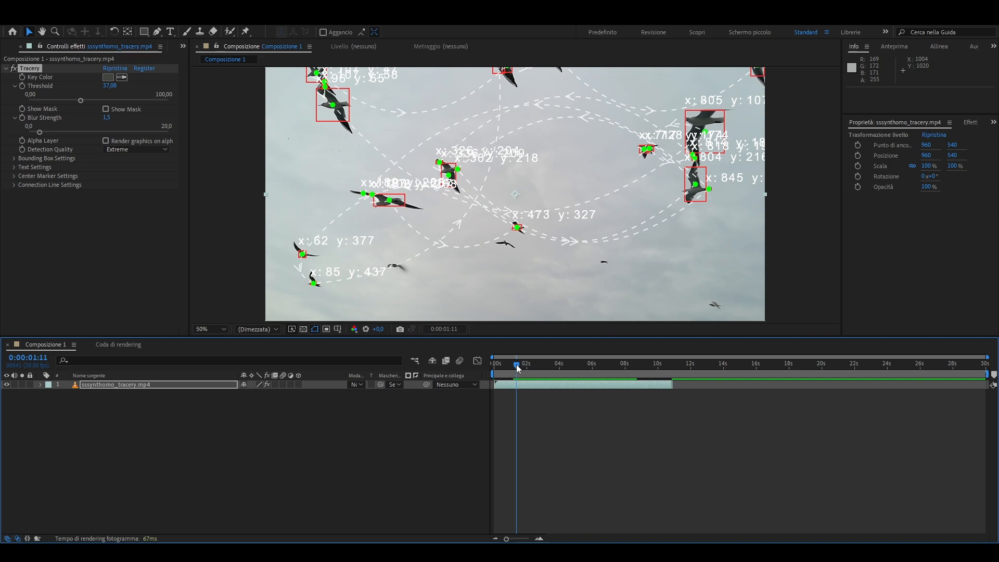
# - Make the bounding boxes' border white with a thickness of 1.0, and check it on other frames
pyautogui.click(14, 158)
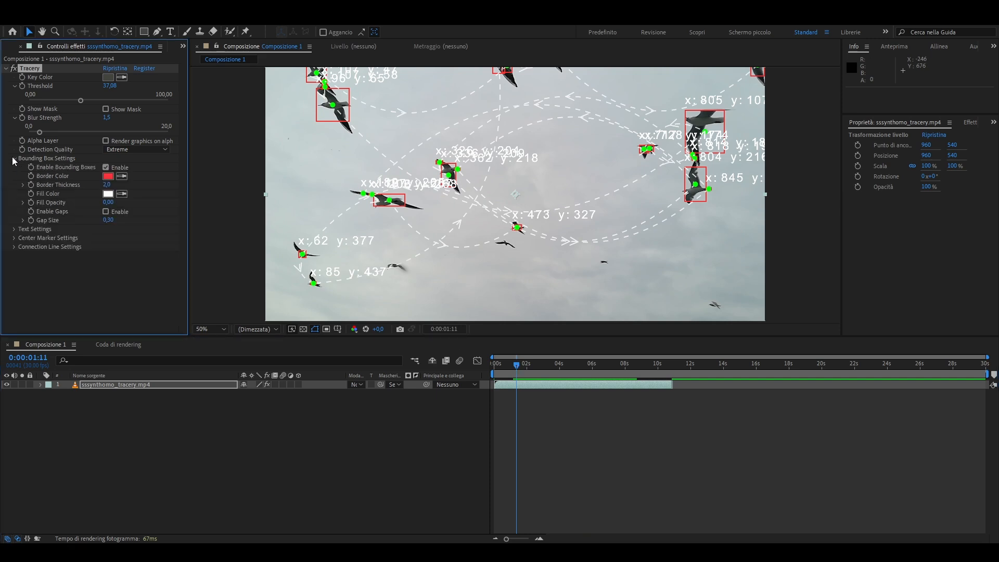
pyautogui.click(108, 176)
pyautogui.moveTo(163, 242)
pyautogui.mouseDown()
pyautogui.moveTo(213, 289)
pyautogui.moveTo(241, 252)
pyautogui.moveTo(225, 338)
pyautogui.moveTo(130, 230)
pyautogui.mouseUp()
pyautogui.click(357, 232)
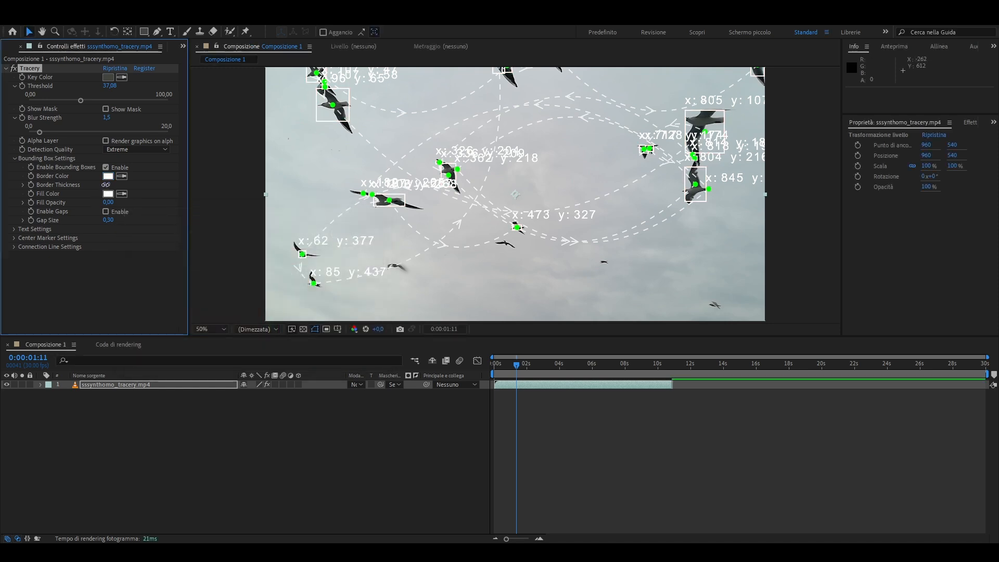
pyautogui.moveTo(106, 185); pyautogui.dragTo(105, 191)
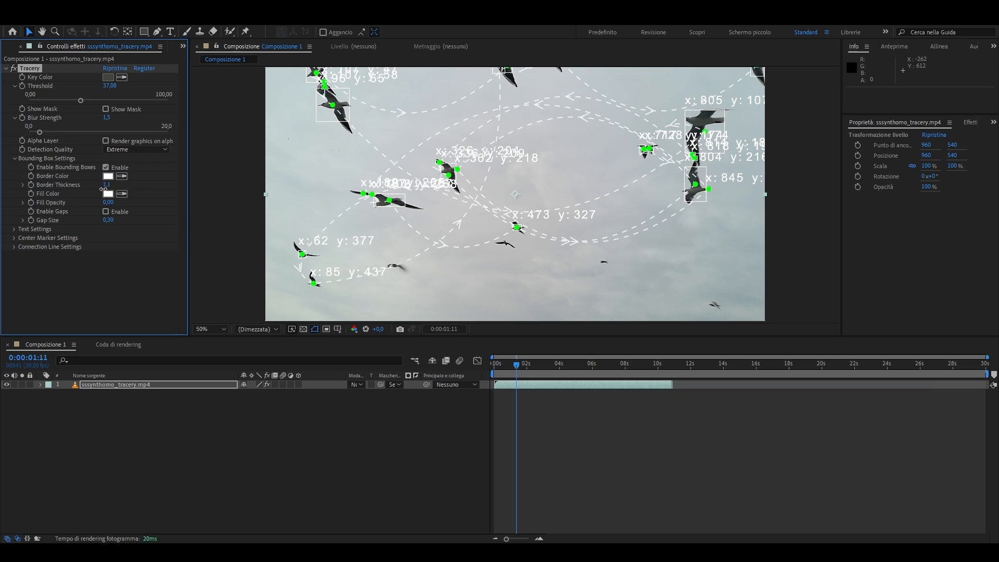
pyautogui.moveTo(528, 365); pyautogui.dragTo(542, 366)
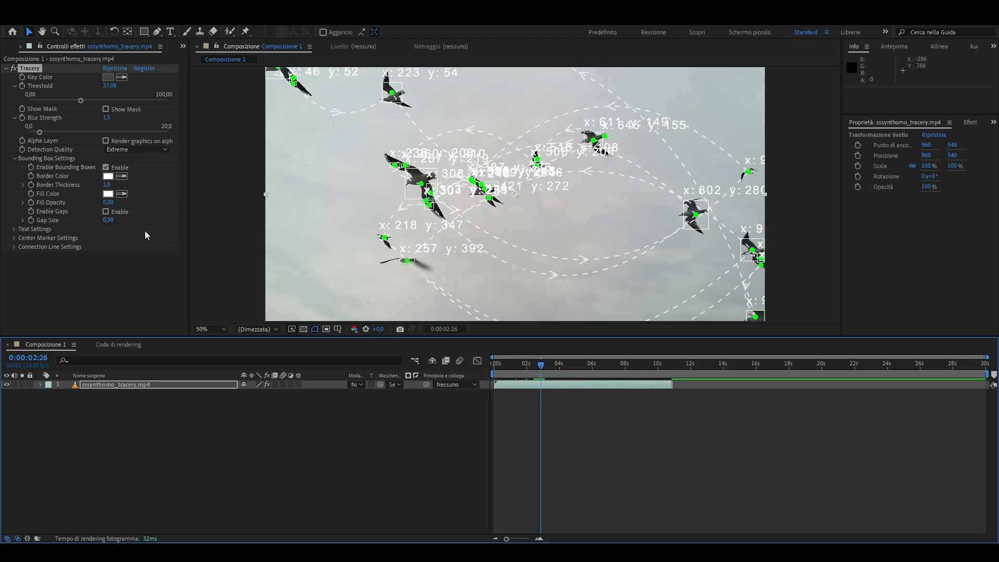
# - Reduce the coordinate labels' Font Scale to 3.4 and preview the smaller text
pyautogui.click(15, 230)
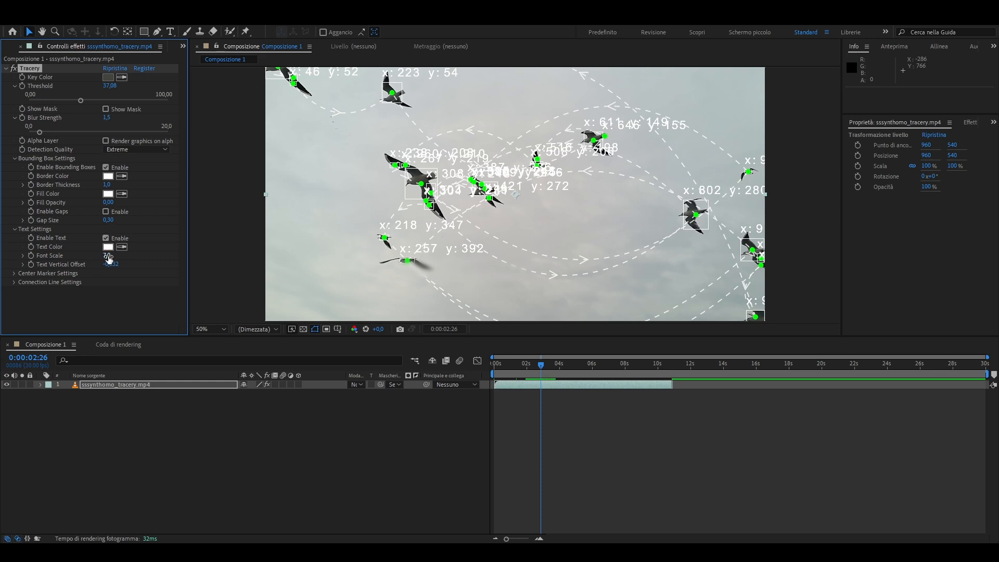
pyautogui.moveTo(107, 256); pyautogui.dragTo(90, 257)
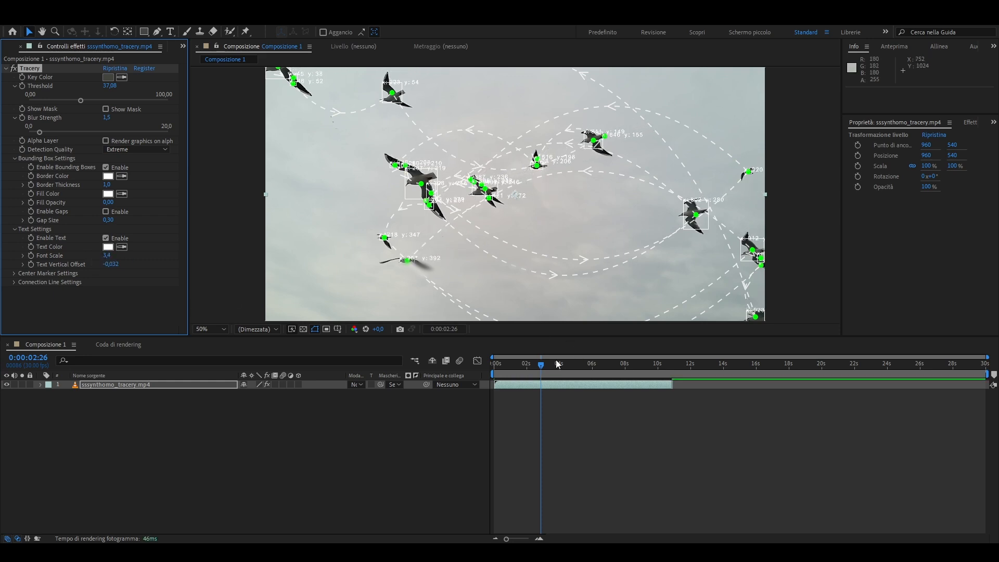
pyautogui.moveTo(536, 366); pyautogui.dragTo(524, 369)
pyautogui.press('space')
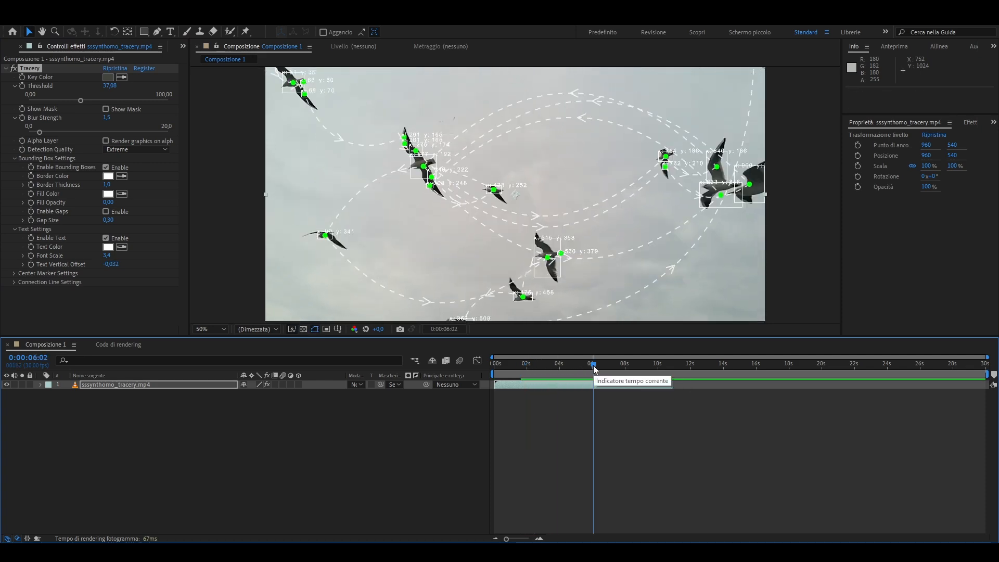
pyautogui.click(503, 367)
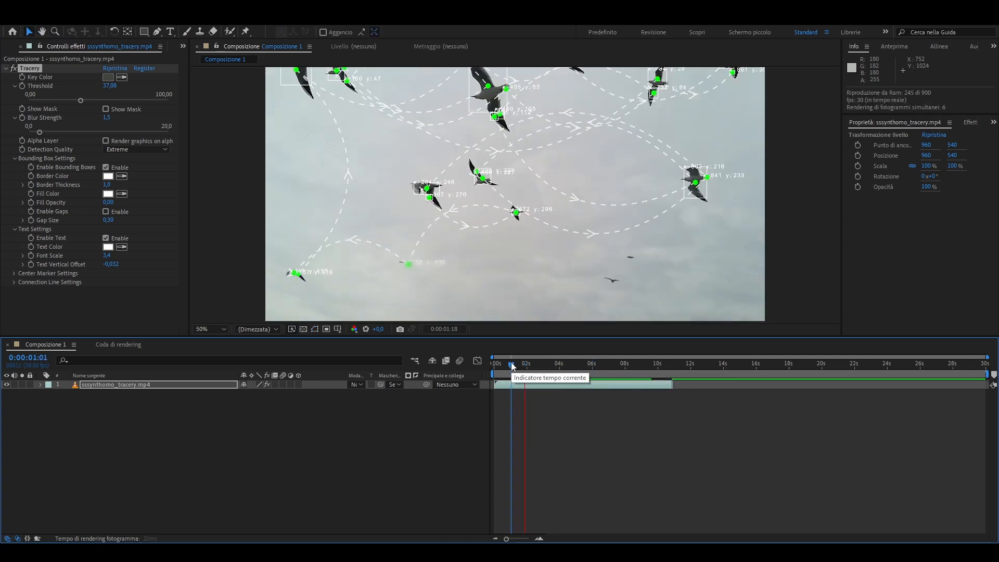
pyautogui.press('space')
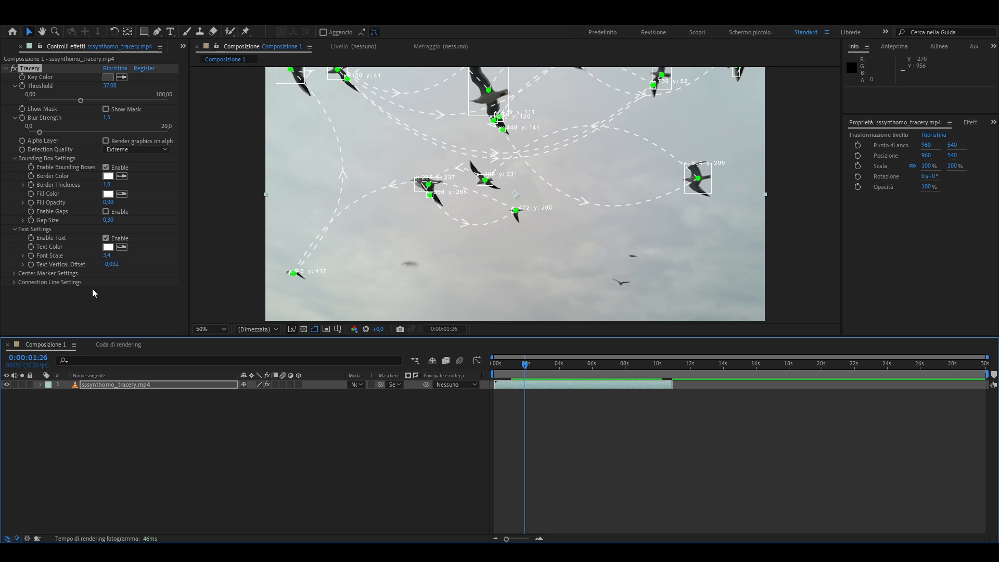
# - Set the center markers' type to Plus, comparing it with Cross
pyautogui.click(13, 274)
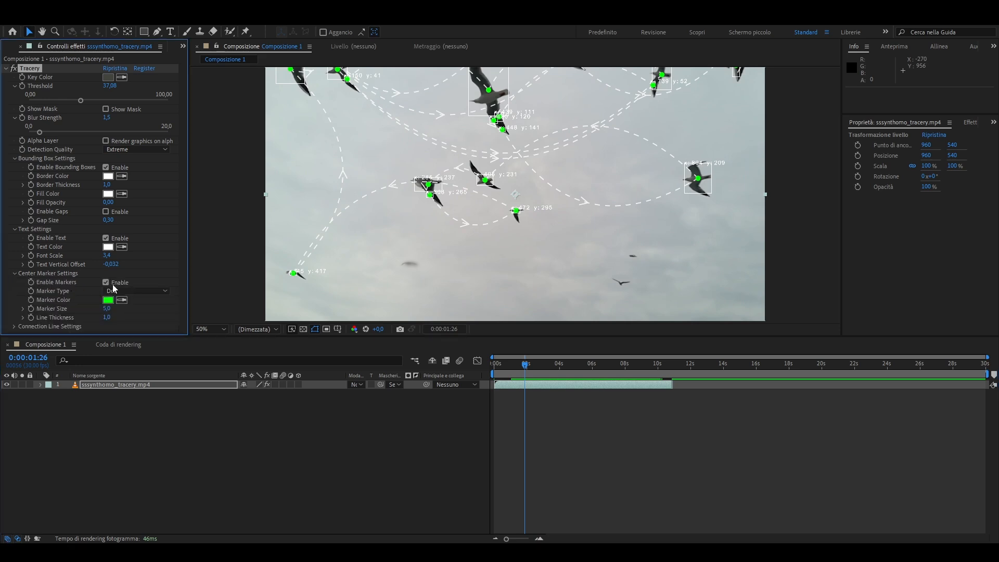
pyautogui.click(113, 288)
pyautogui.click(138, 312)
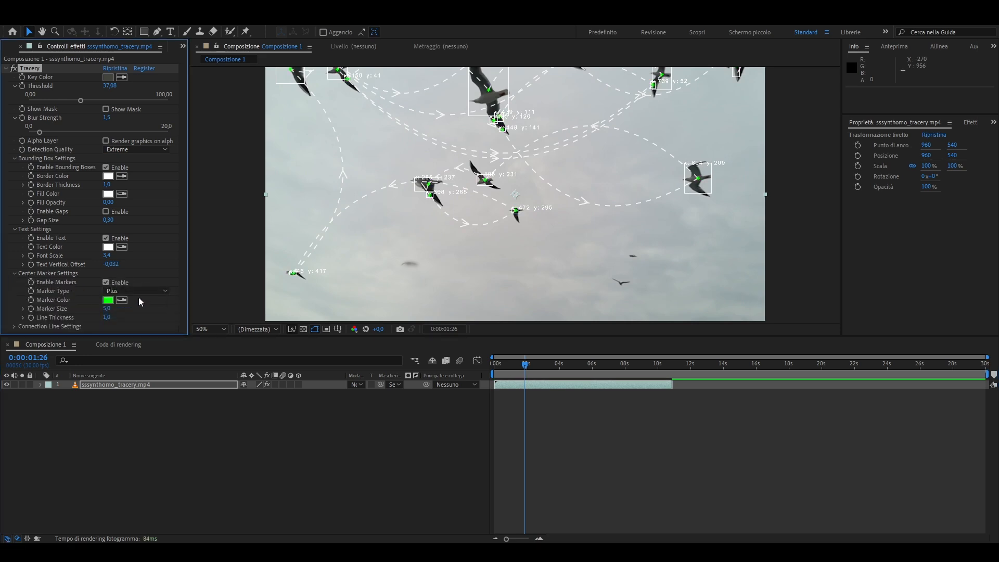
pyautogui.click(137, 291)
pyautogui.click(138, 323)
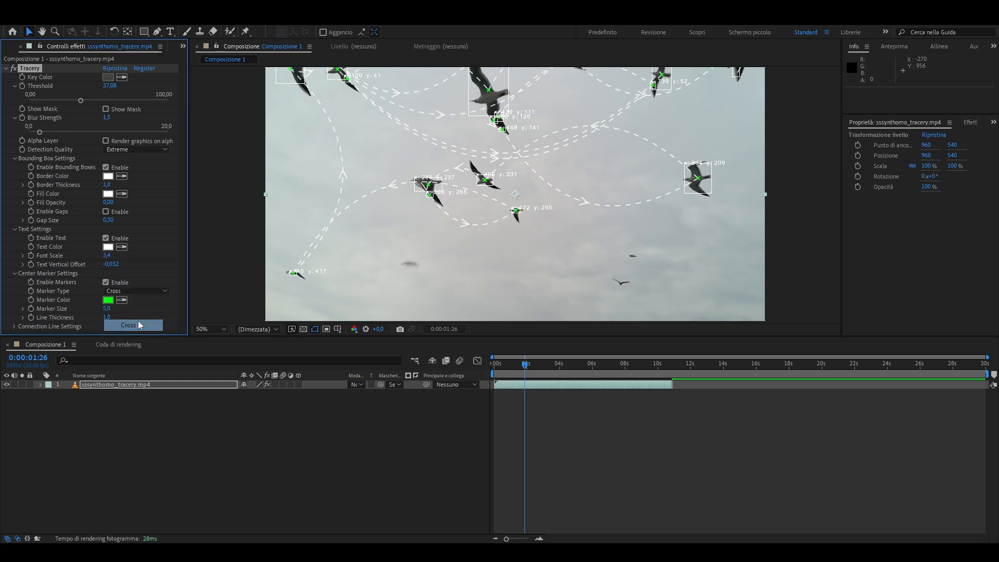
pyautogui.click(137, 292)
pyautogui.click(141, 311)
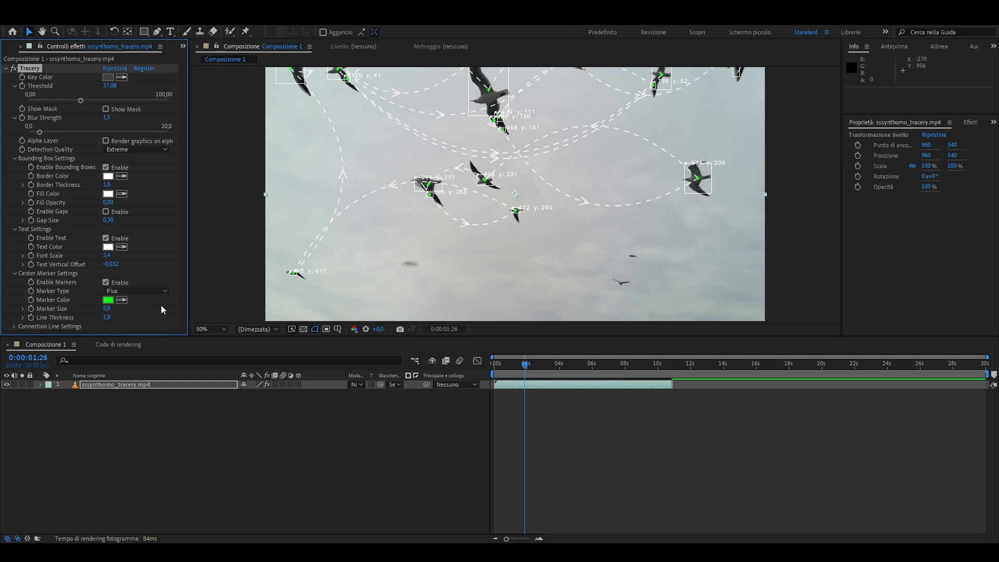
# - Change the center markers' color to bright red
pyautogui.click(108, 301)
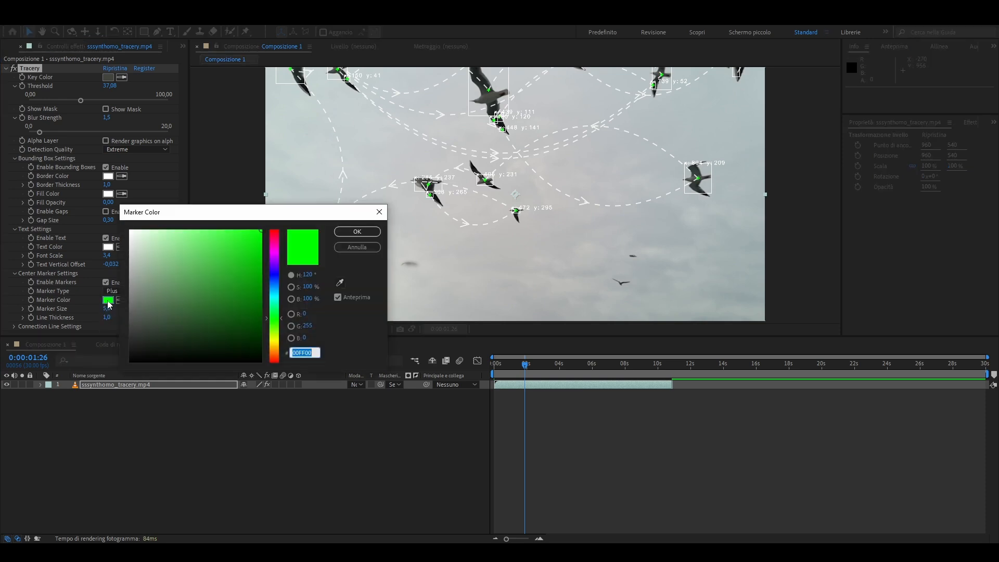
pyautogui.click(192, 277)
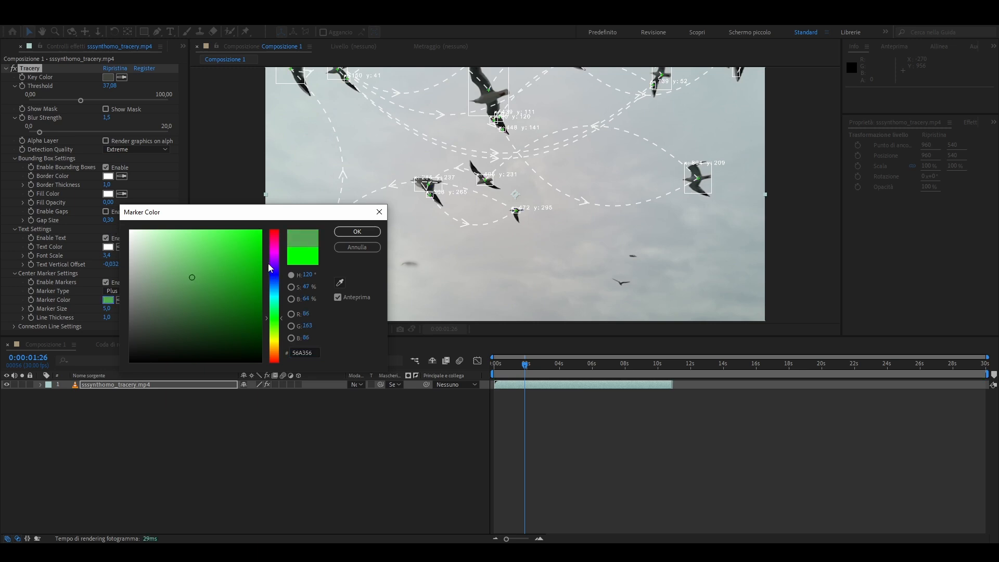
pyautogui.click(278, 232)
pyautogui.moveTo(206, 266); pyautogui.dragTo(262, 231)
pyautogui.click(348, 236)
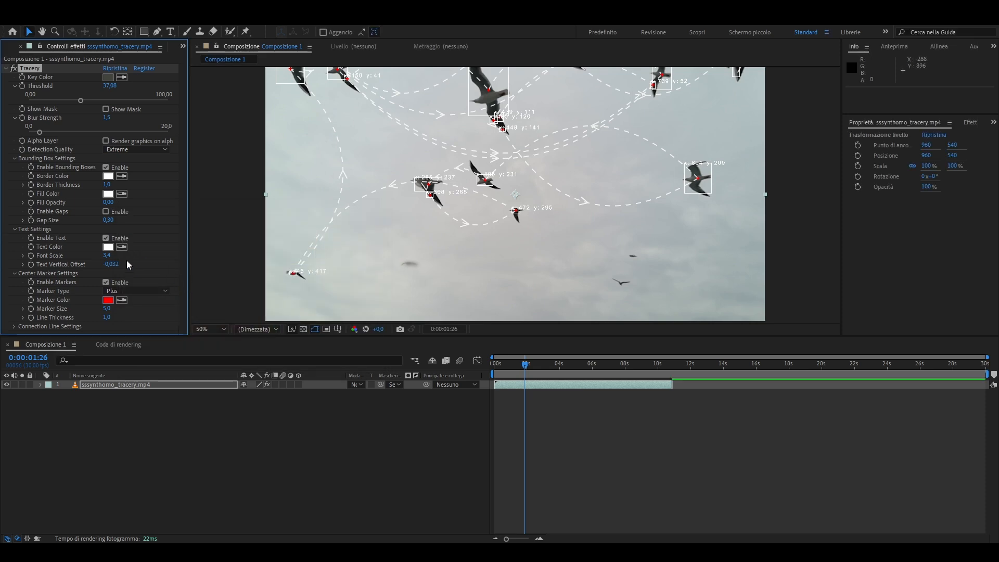
# - Change the connection lines' color to near-black and preview the footage
pyautogui.click(14, 327)
pyautogui.scroll(-3, 58, 287)
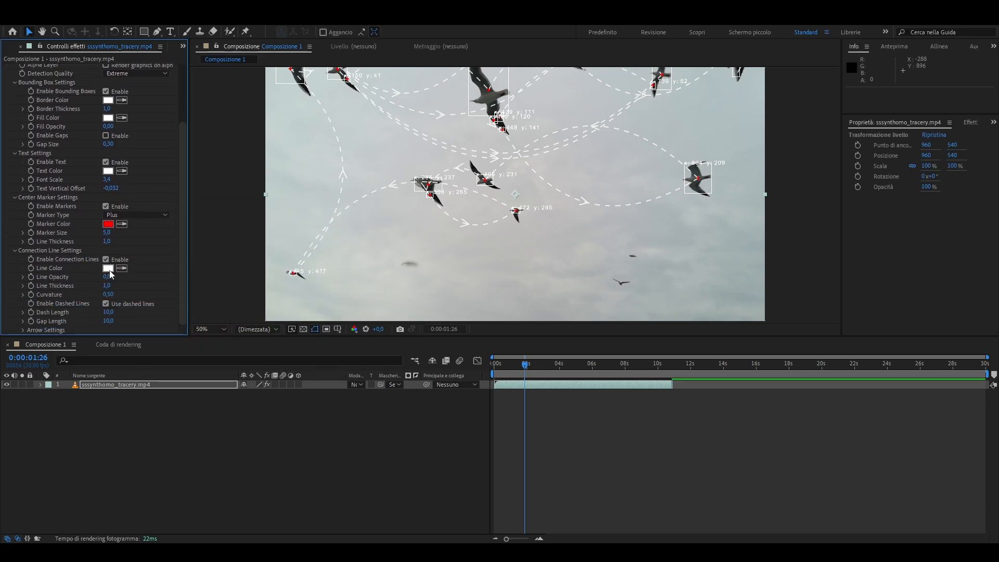
pyautogui.click(108, 268)
pyautogui.moveTo(211, 279)
pyautogui.mouseDown()
pyautogui.moveTo(236, 353)
pyautogui.moveTo(188, 355)
pyautogui.moveTo(183, 342)
pyautogui.mouseUp()
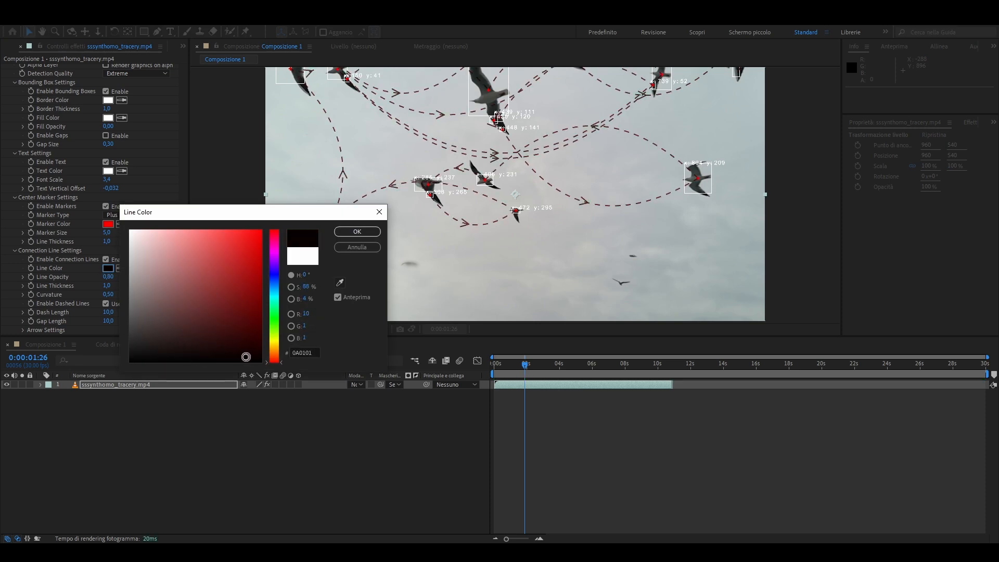
pyautogui.click(372, 233)
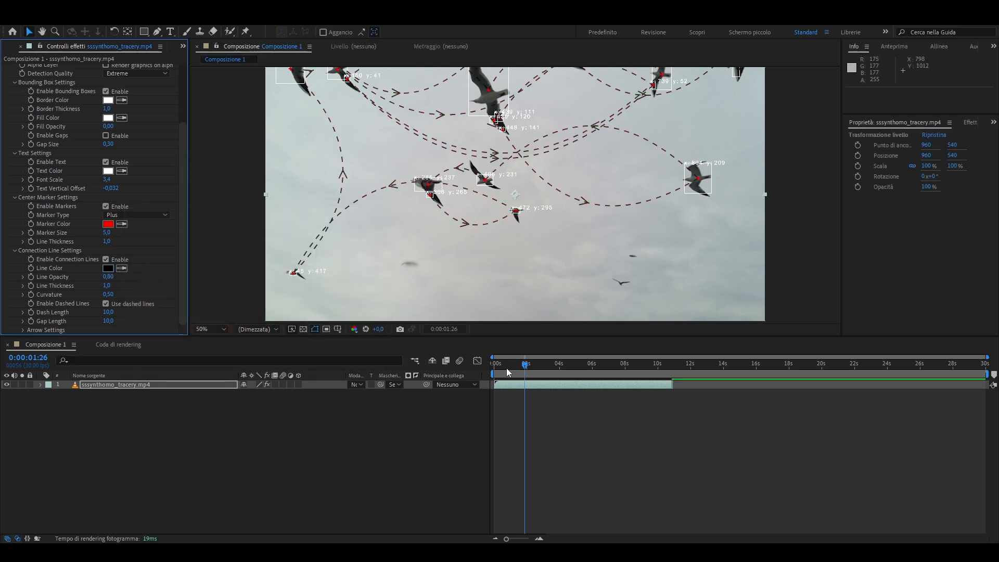
pyautogui.click(507, 367)
pyautogui.press('space')
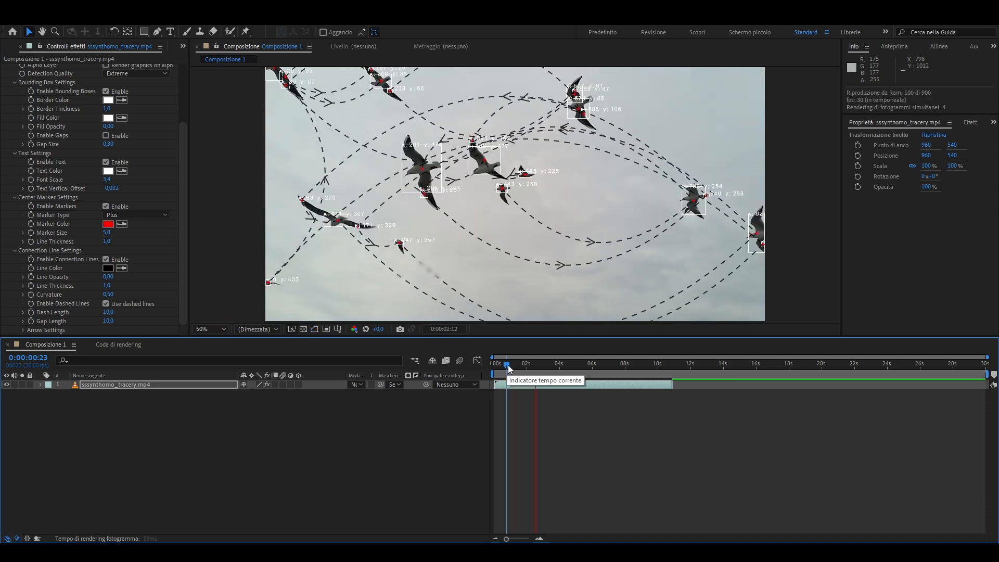
# - Make the connection lines solid instead of dashed, set their Curvature to 0.32, and play back the result
pyautogui.click(106, 303)
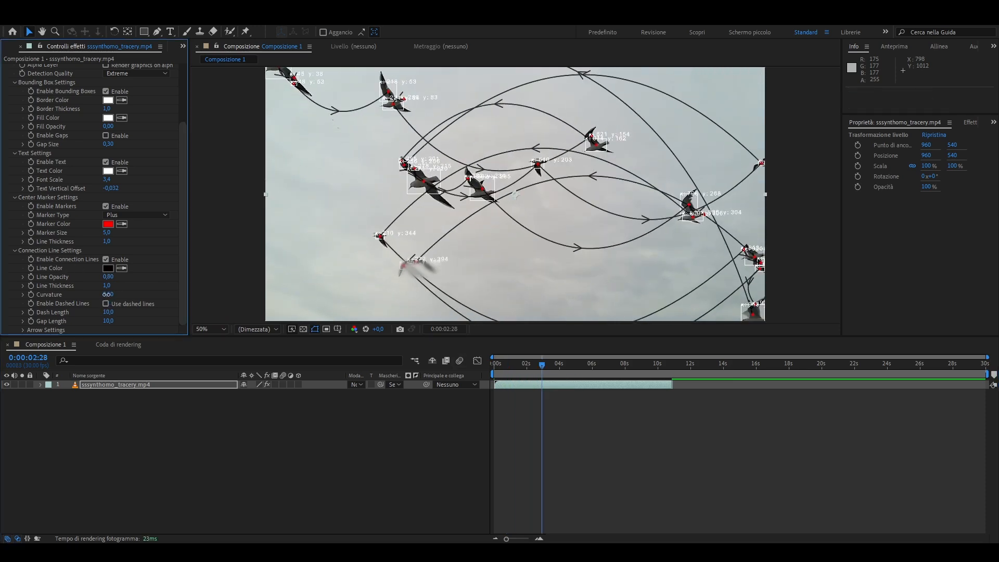
pyautogui.moveTo(106, 294); pyautogui.dragTo(100, 300)
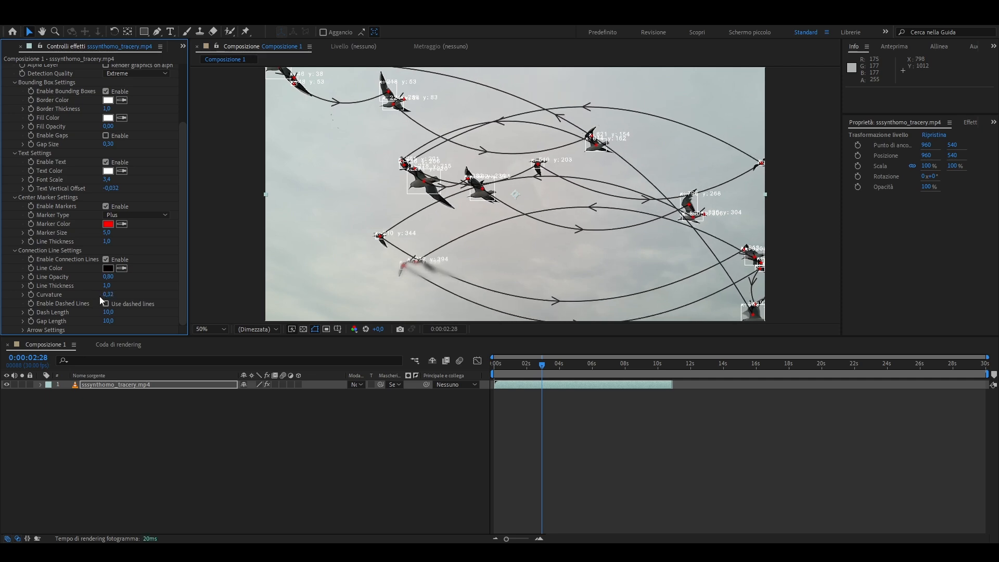
pyautogui.click(497, 363)
pyautogui.press('space')
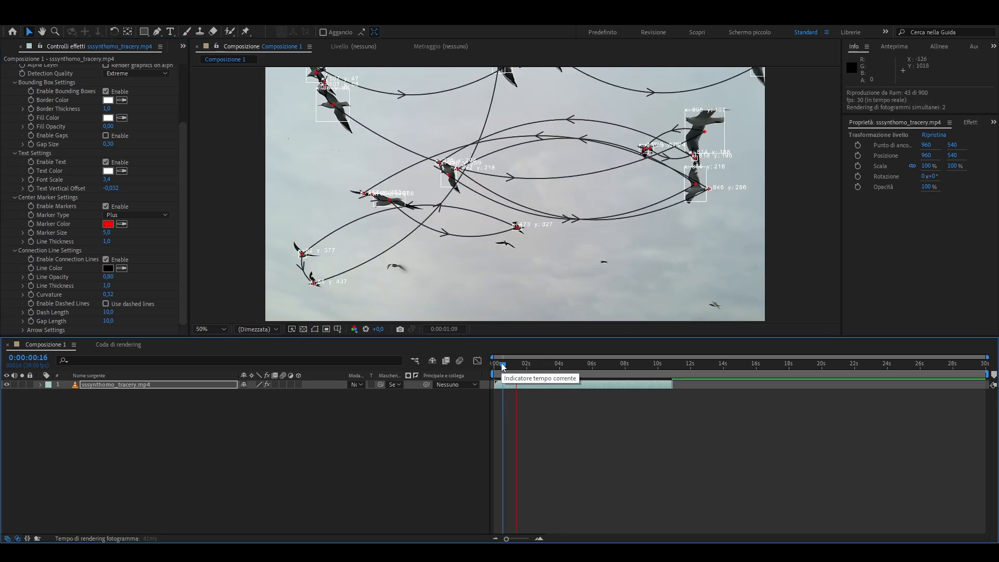
pyautogui.press('space')
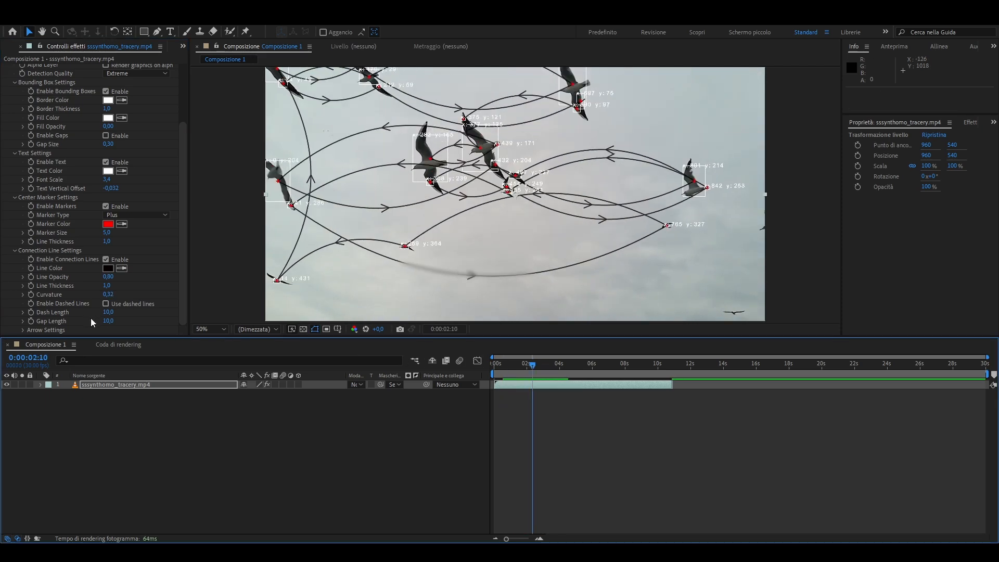
# - Disable the arrows on the connection lines after trying filled arrows, and preview the result from near the start
pyautogui.click(24, 330)
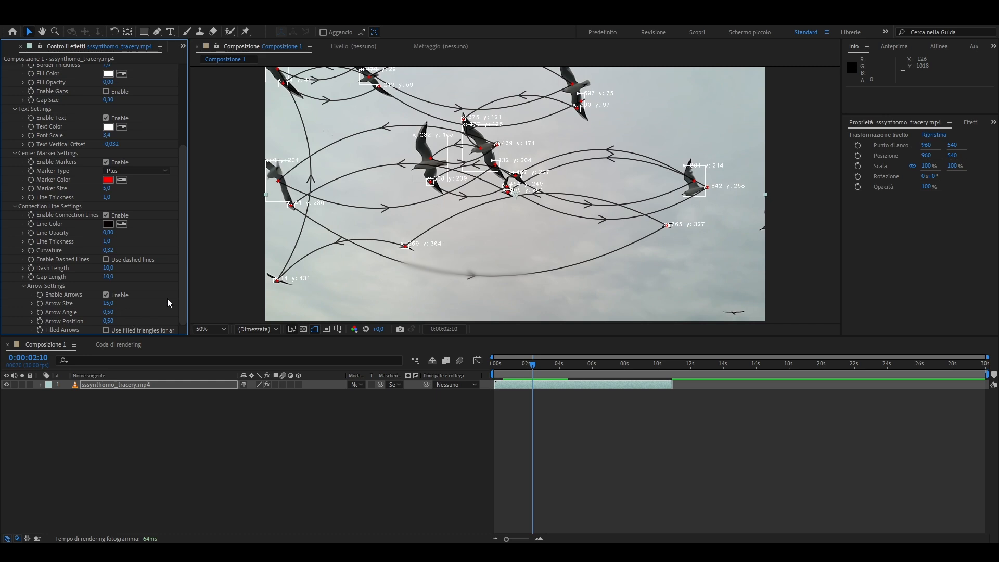
pyautogui.click(106, 296)
pyautogui.click(106, 296)
pyautogui.click(106, 296)
pyautogui.click(106, 296)
pyautogui.click(106, 331)
pyautogui.click(106, 331)
pyautogui.click(106, 296)
pyautogui.click(501, 368)
pyautogui.press('space')
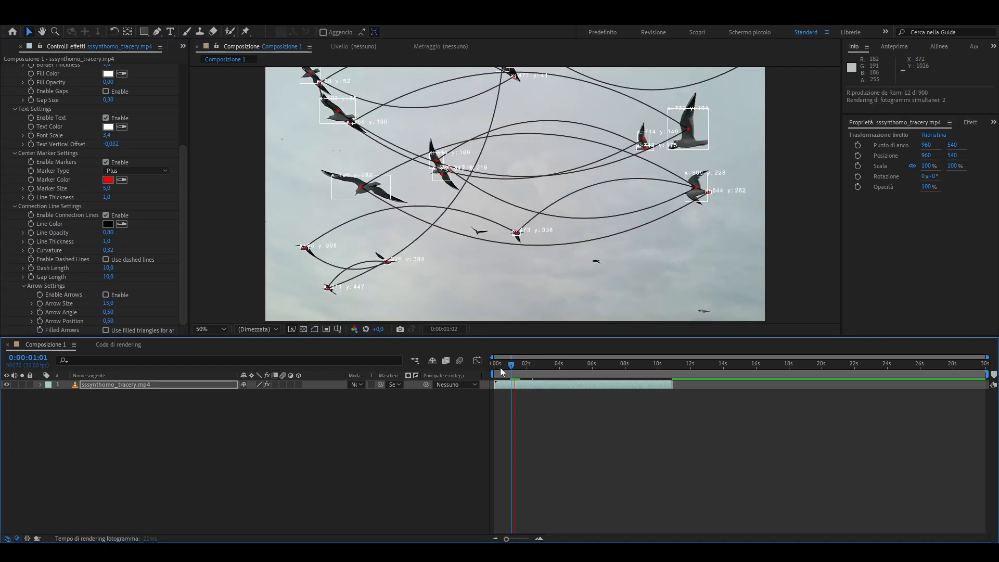